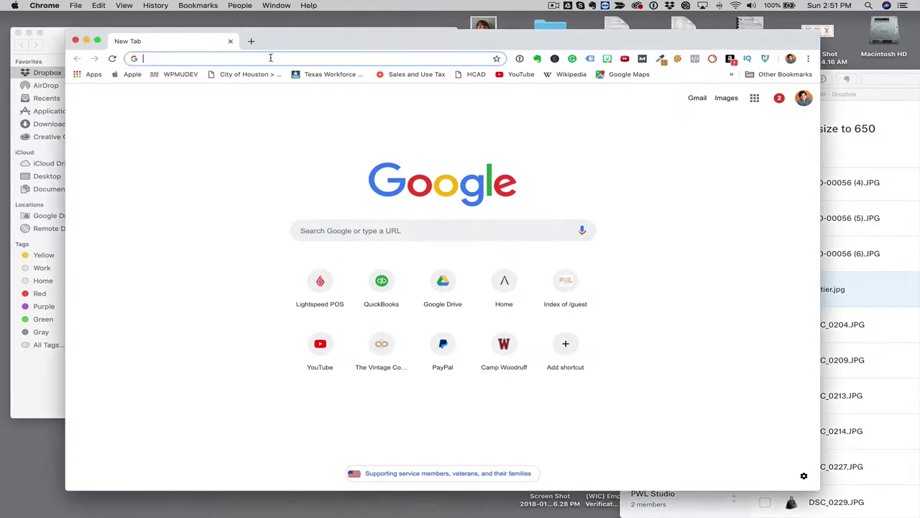
# - Go to the Lightspeed login page and sign in to the Retail store account
pyautogui.write('lg')
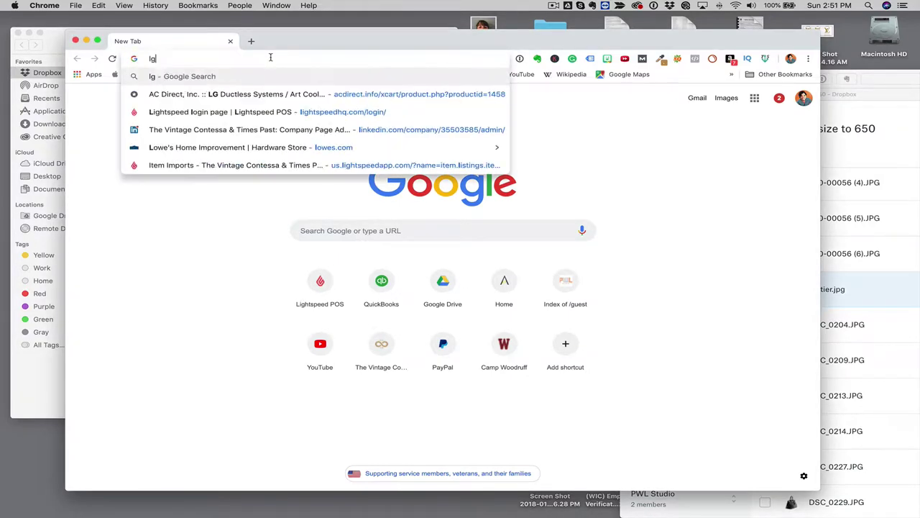
pyautogui.write('t')
pyautogui.press('BackSpace')
pyautogui.press('BackSpace')
pyautogui.write('ig')
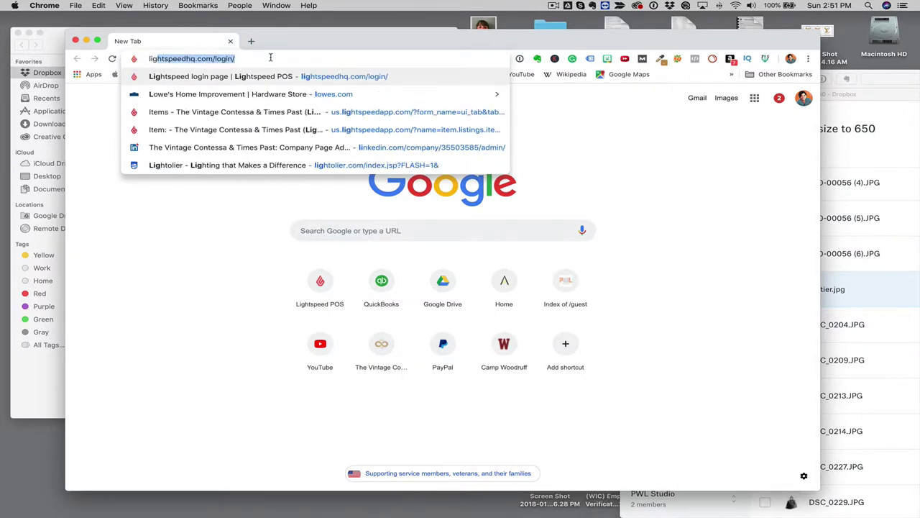
pyautogui.press('Return')
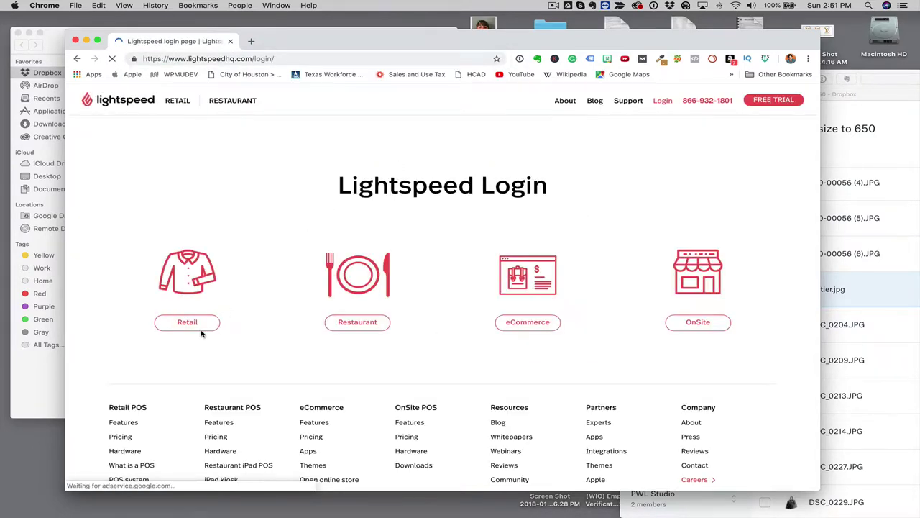
pyautogui.click(200, 328)
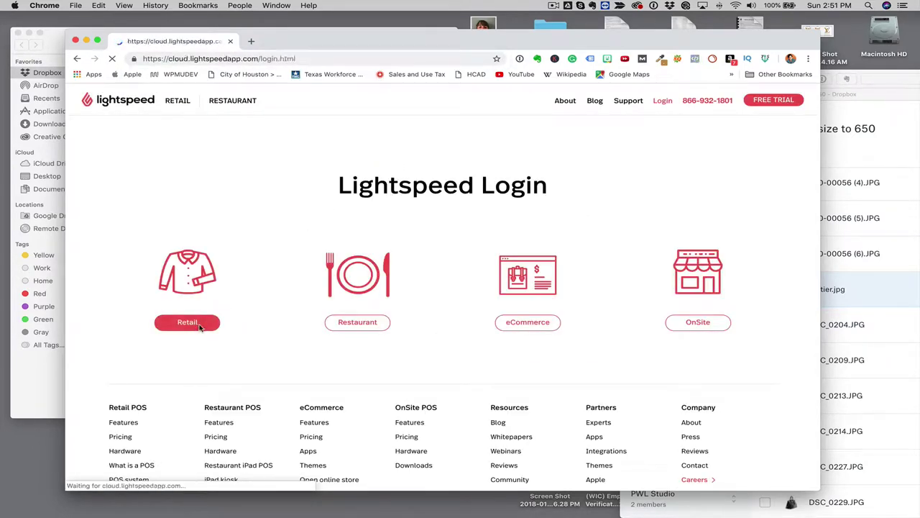
pyautogui.click(388, 300)
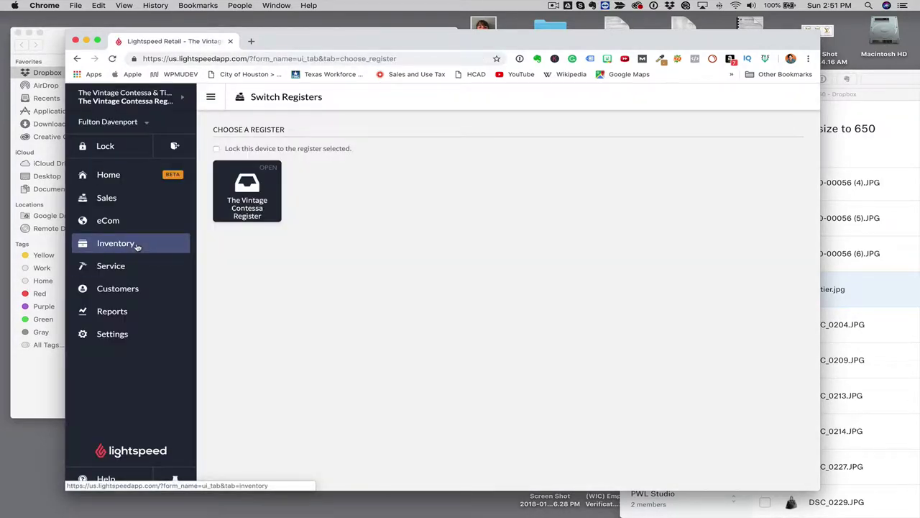
# - Open item 113688601, the 3.50 ct platinum ring, from Inventory's Item Search
pyautogui.click(137, 246)
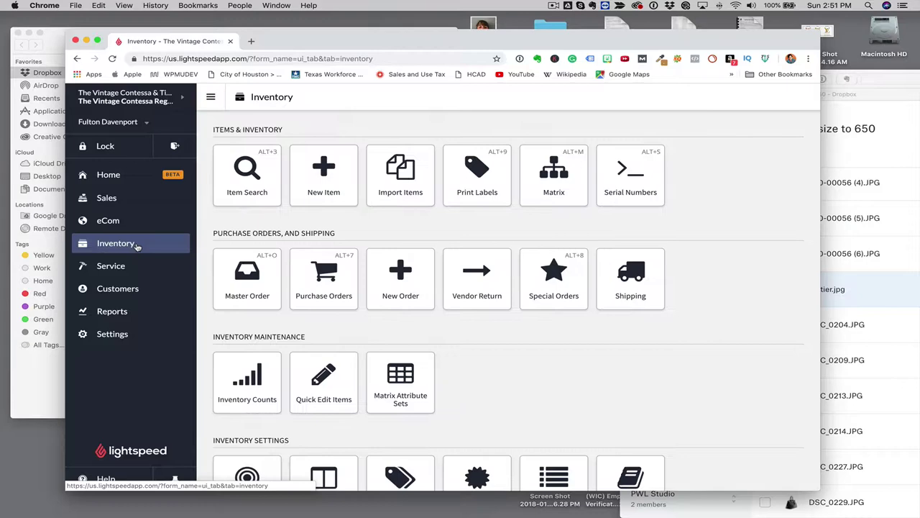
pyautogui.click(247, 185)
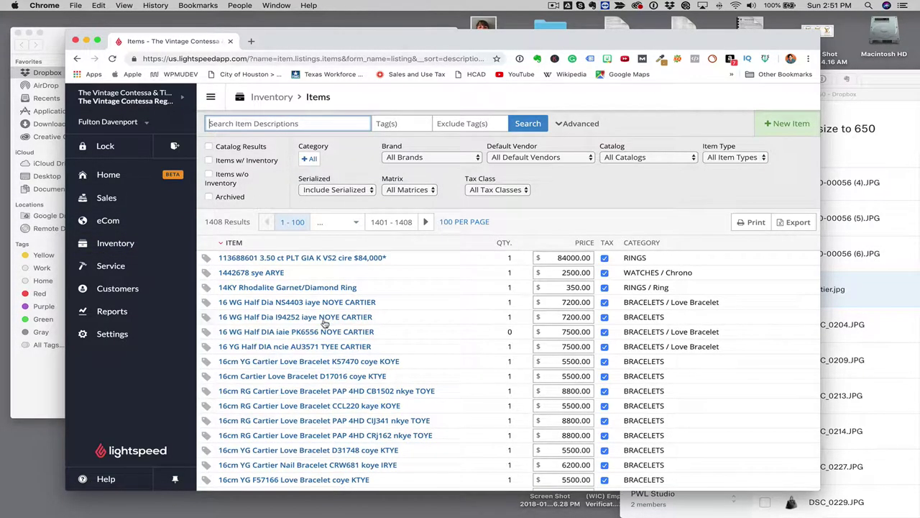
pyautogui.click(321, 259)
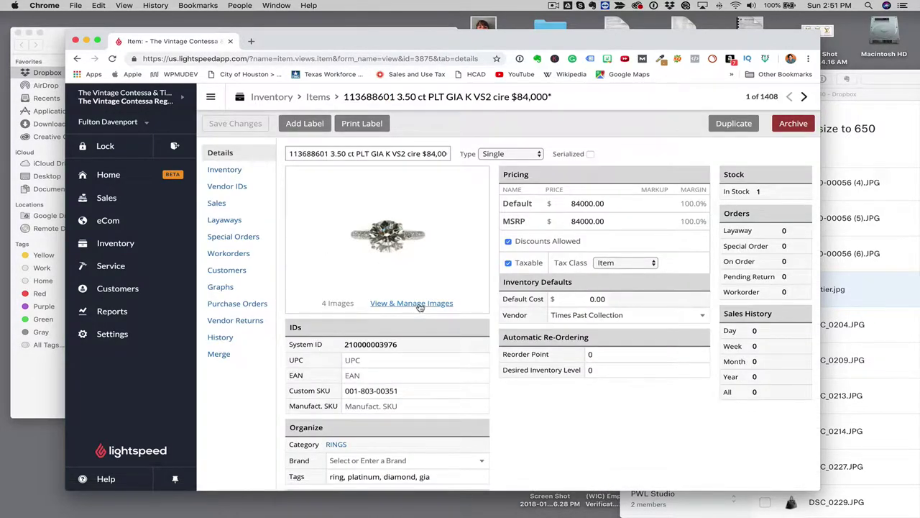
# - View the ring's four images, enlarging the third photo, then close the viewer
pyautogui.click(420, 304)
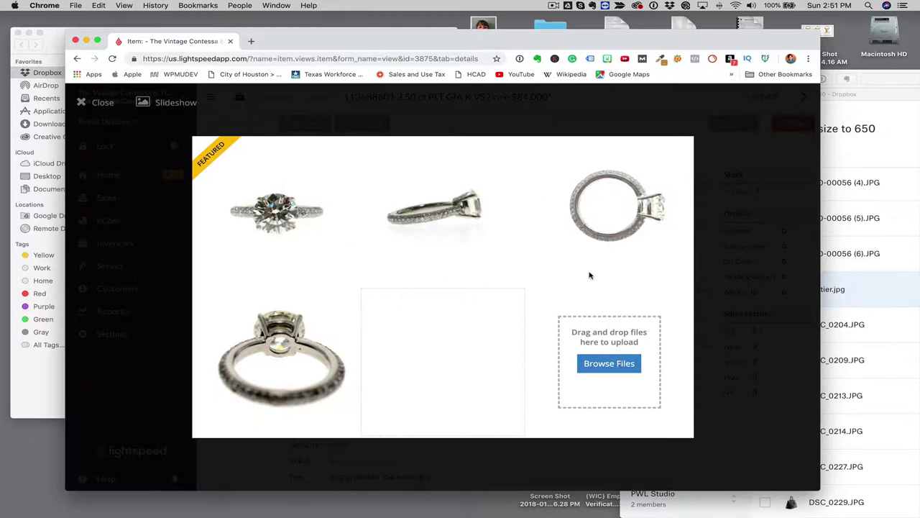
pyautogui.click(627, 188)
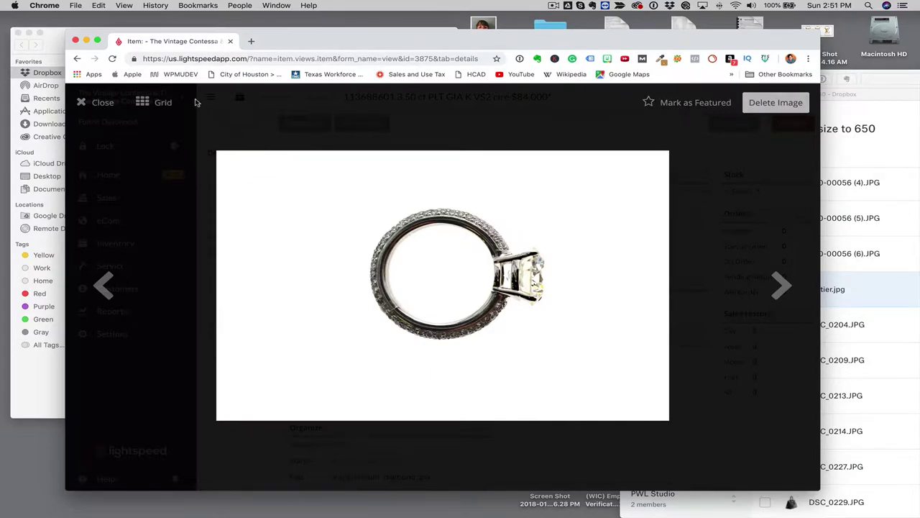
pyautogui.click(91, 103)
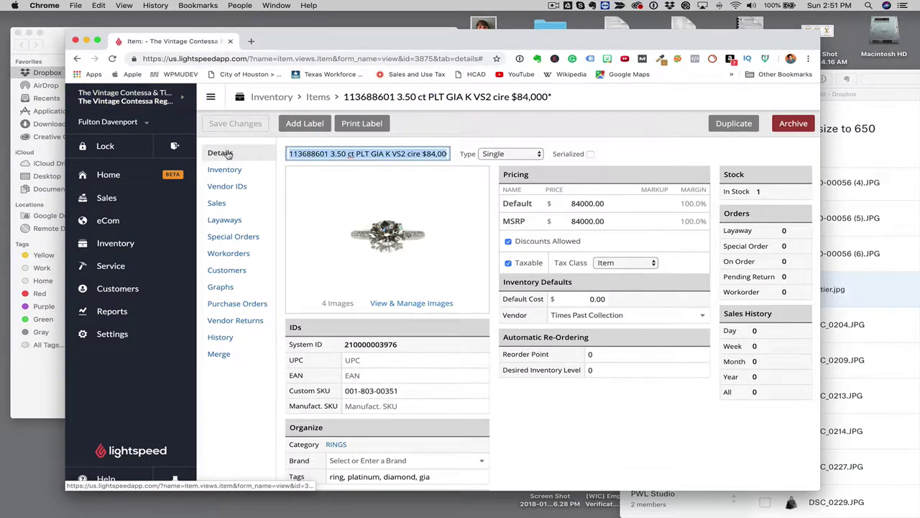
# - Start a new item from Inventory and enter 001- in the Search Items box
pyautogui.click(132, 245)
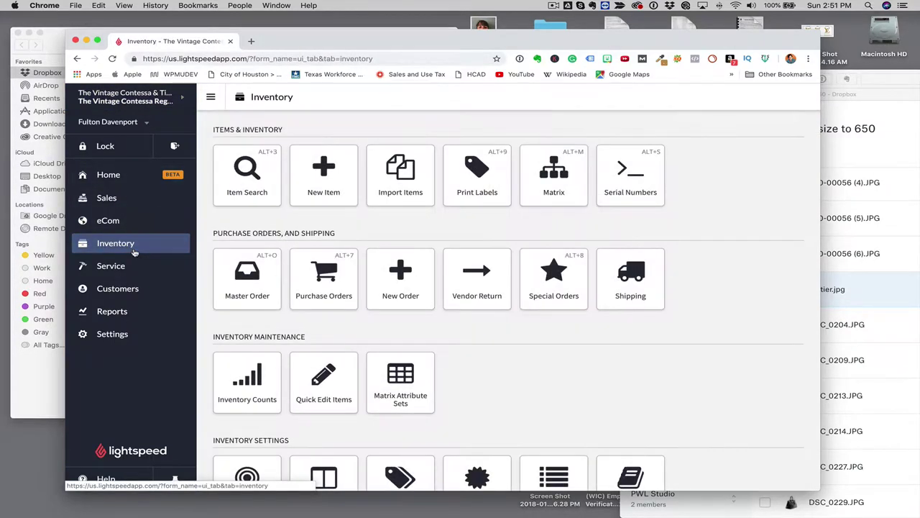
pyautogui.click(320, 180)
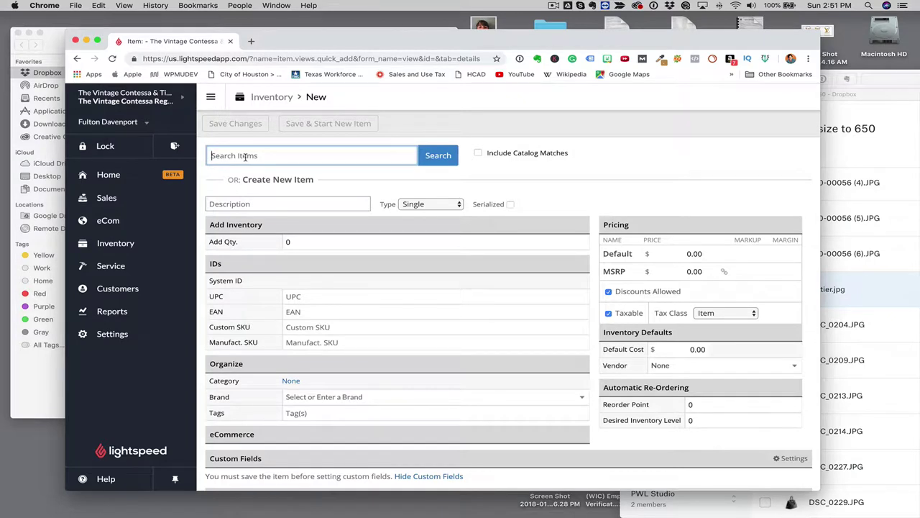
pyautogui.write('001-')
# - Select 170-00018.JPG in Finder's Social Media > resize to 650 folder, then return to Chrome
pyautogui.click(48, 81)
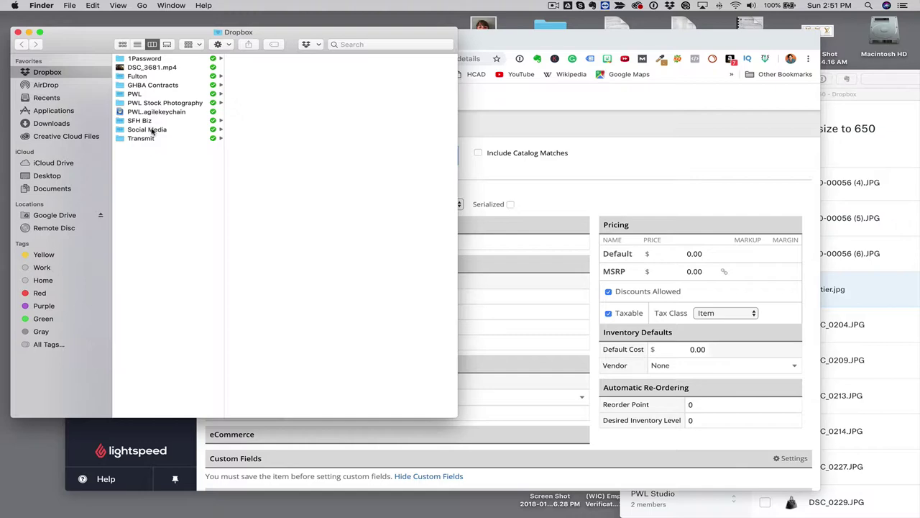
pyautogui.click(152, 130)
pyautogui.click(266, 113)
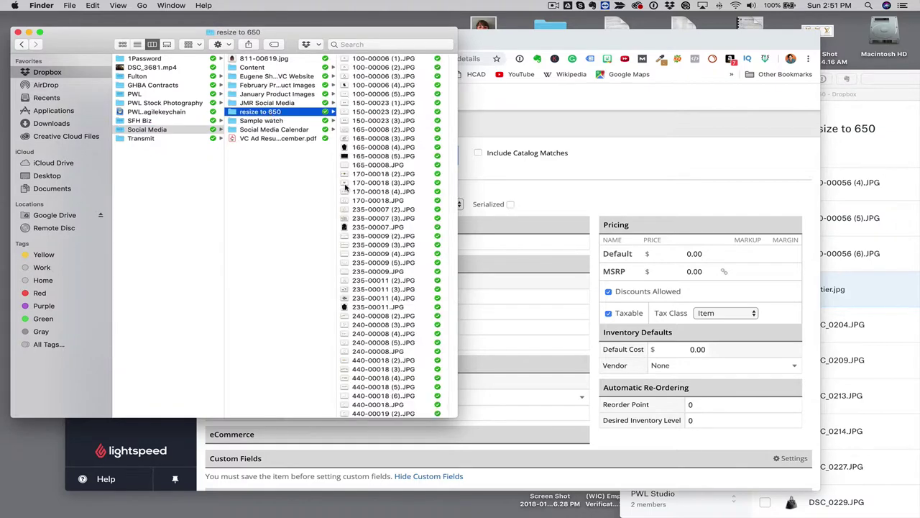
pyautogui.scroll(-1, 347, 202)
pyautogui.click(349, 182)
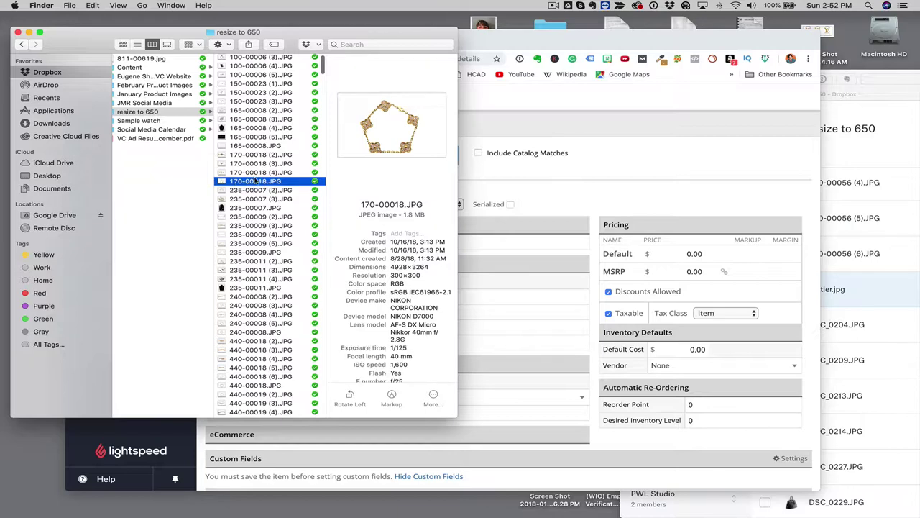
pyautogui.press('super+Tab')
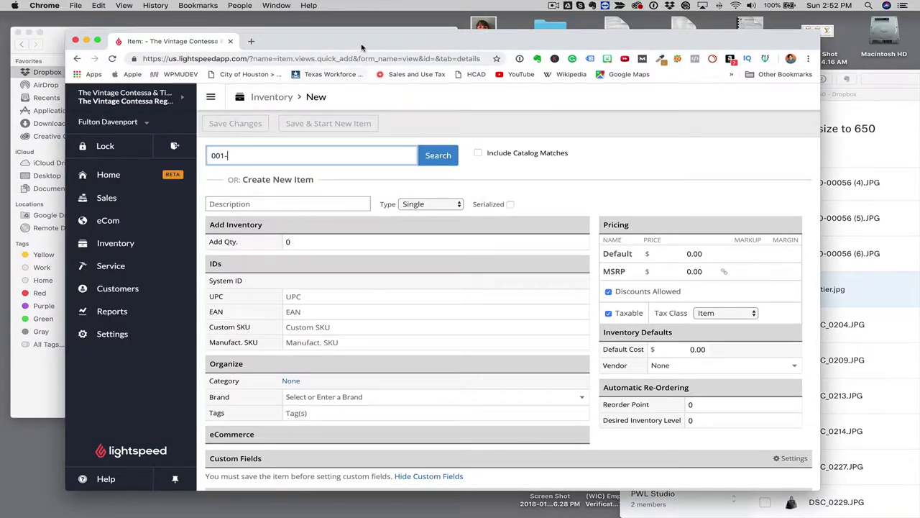
pyautogui.moveTo(361, 48); pyautogui.dragTo(562, 29)
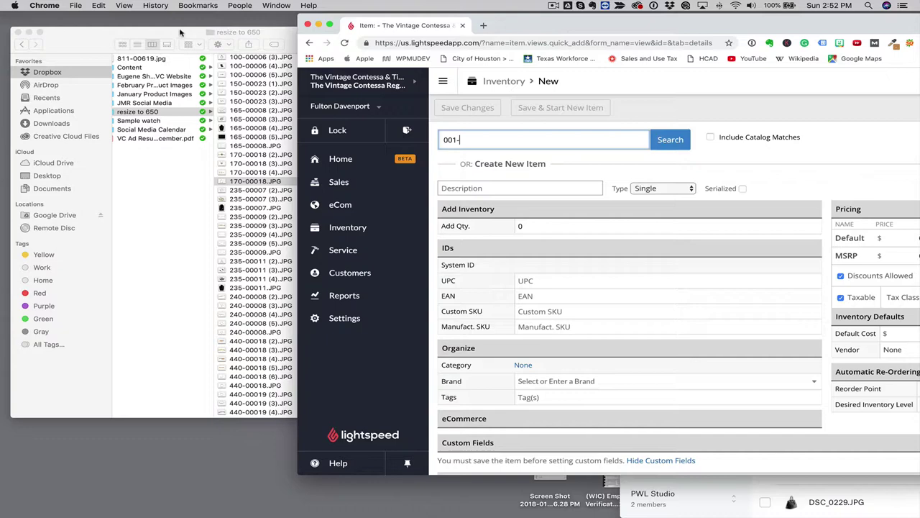
pyautogui.click(180, 32)
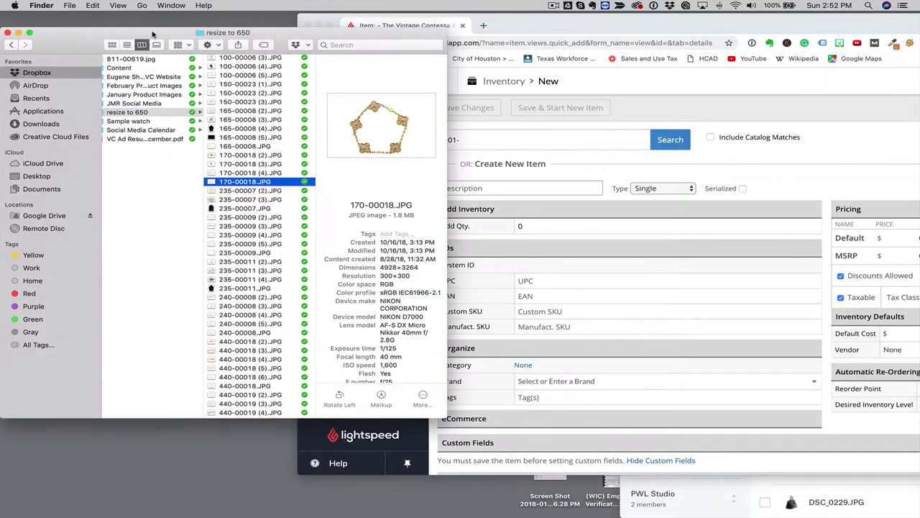
pyautogui.click(478, 137)
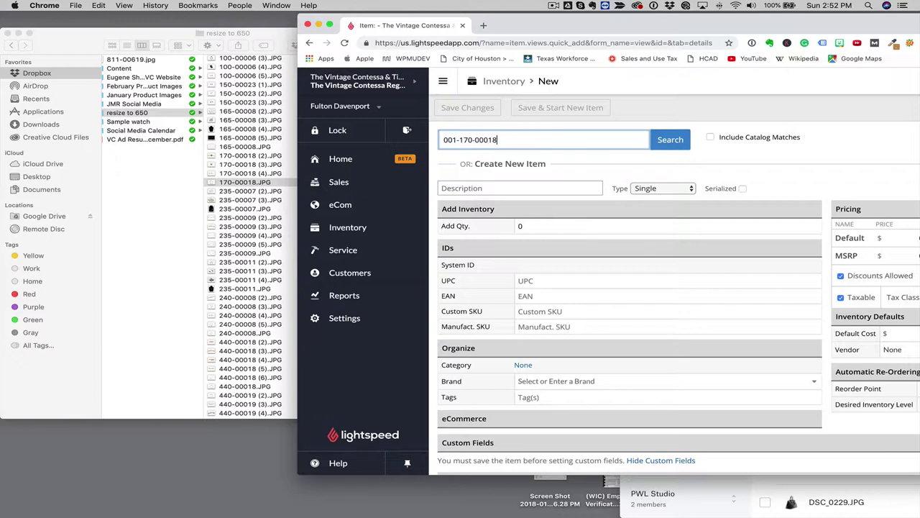
pyautogui.press('Return')
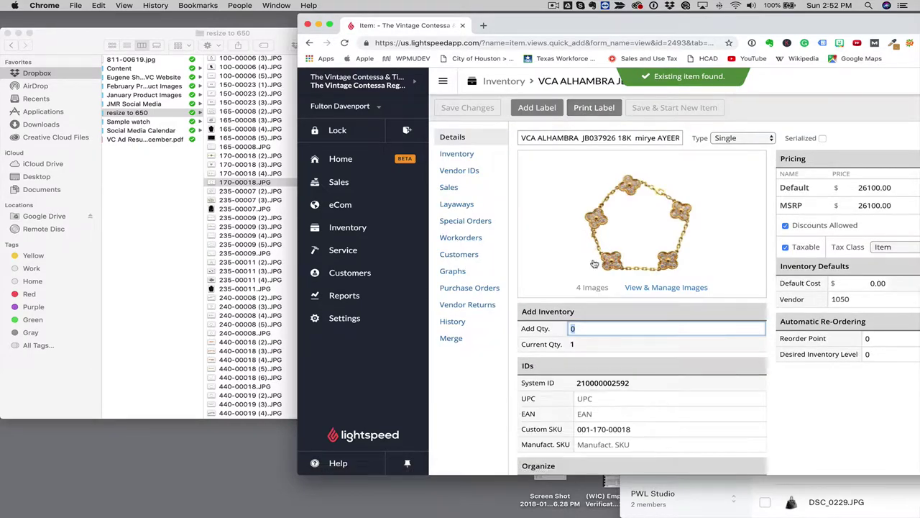
pyautogui.click(684, 287)
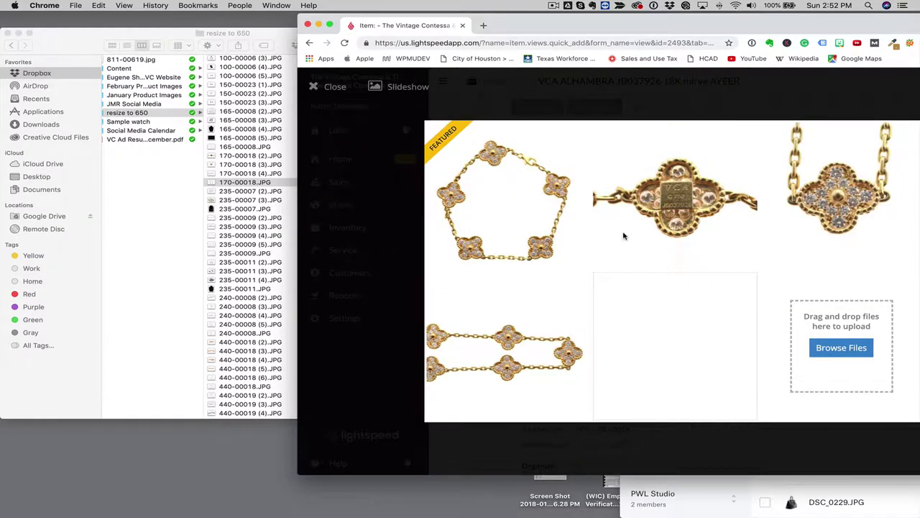
pyautogui.moveTo(510, 33); pyautogui.dragTo(500, 32)
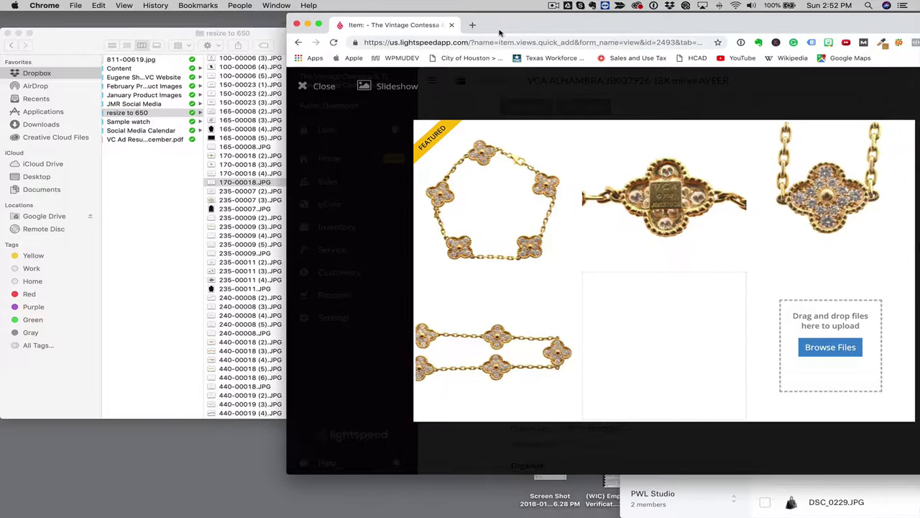
# - Preview photos DSC_0432, 0485, 0489, 0545, 0547 and 0622 in Finder, then return to the bracelet page
pyautogui.click(239, 191)
pyautogui.scroll(-15, 239, 208)
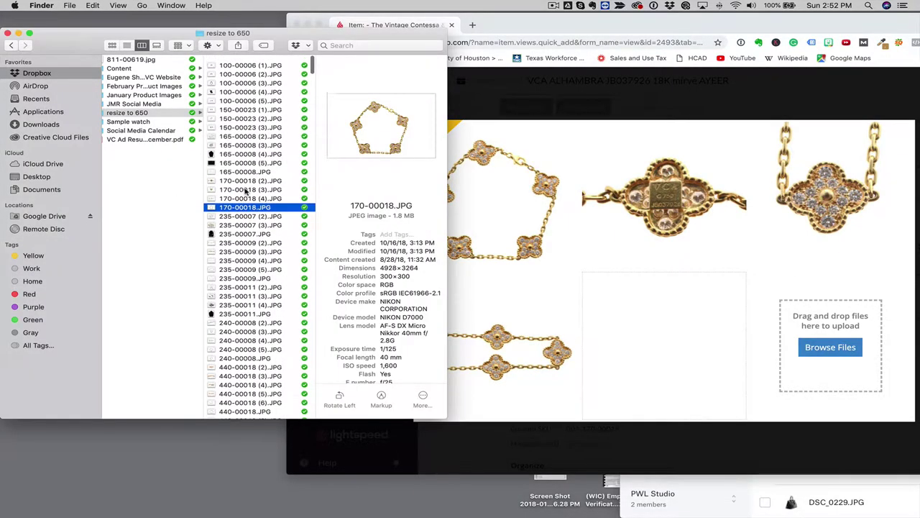
pyautogui.scroll(-20, 240, 230)
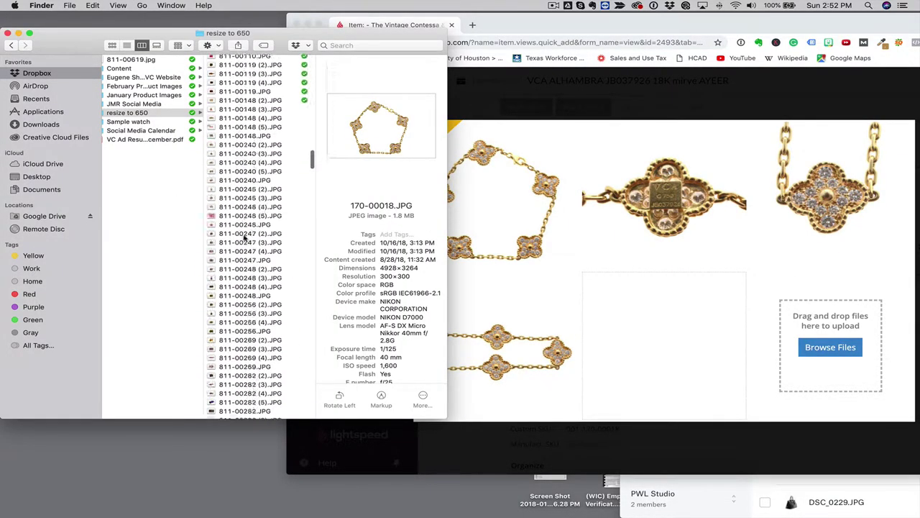
pyautogui.scroll(-20, 245, 239)
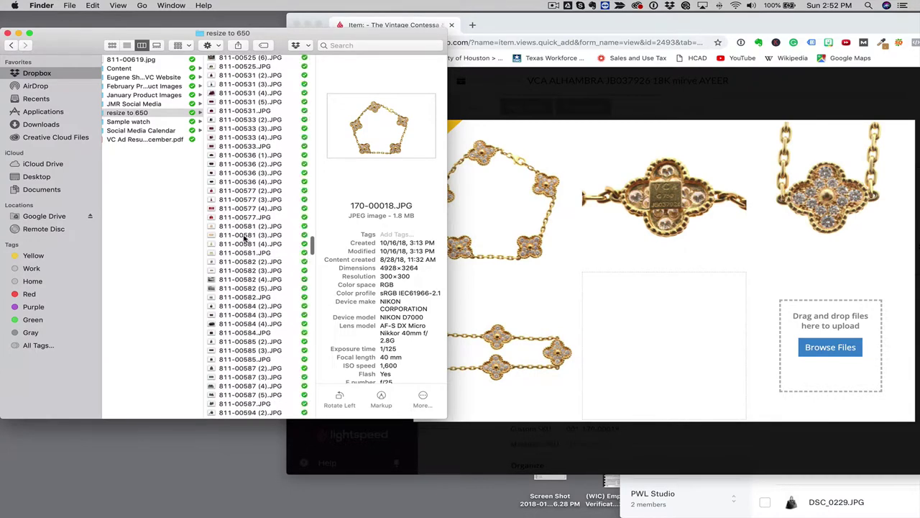
pyautogui.scroll(-20, 245, 239)
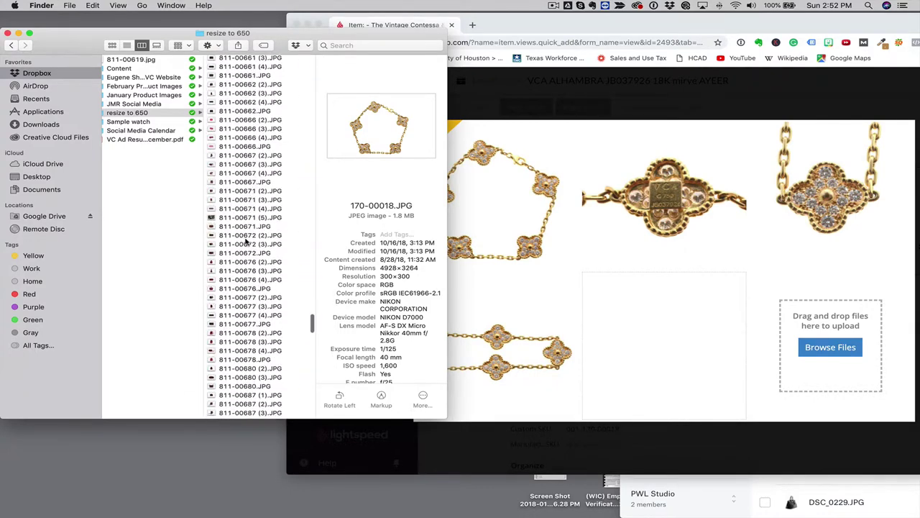
pyautogui.scroll(-15, 246, 242)
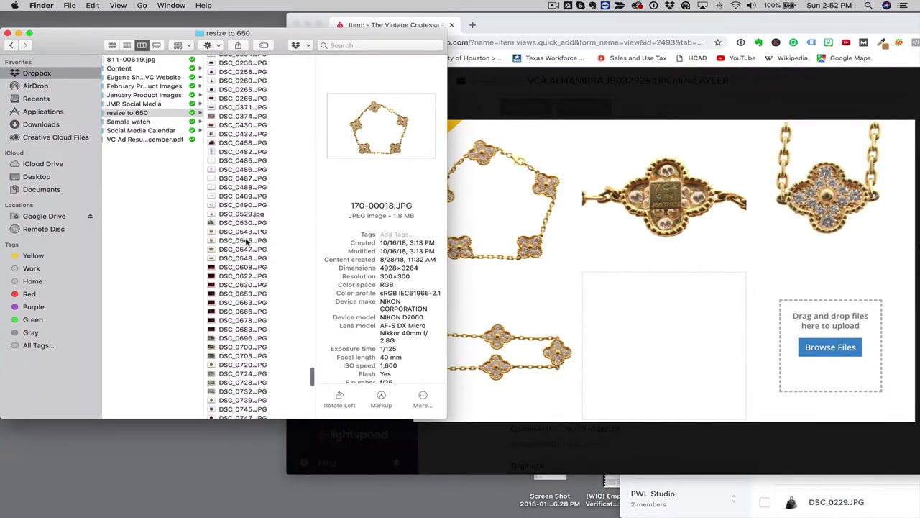
pyautogui.click(238, 138)
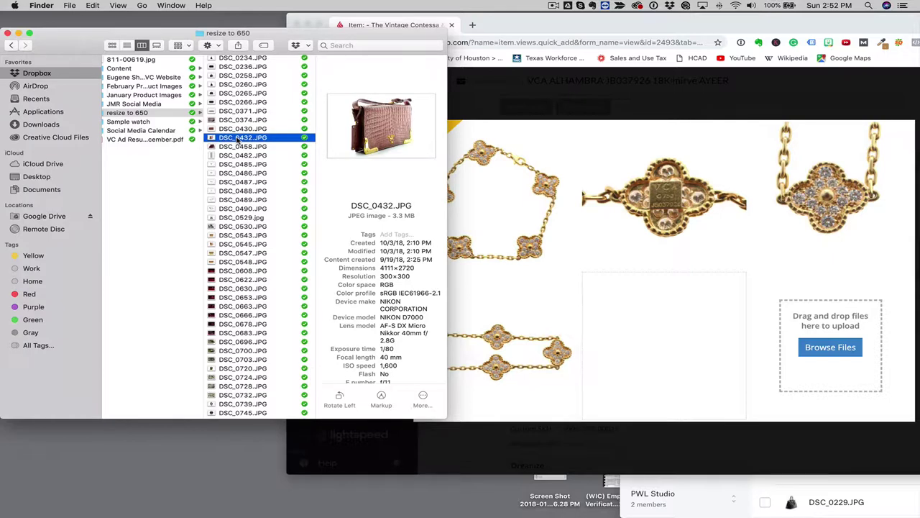
pyautogui.click(235, 165)
pyautogui.click(233, 199)
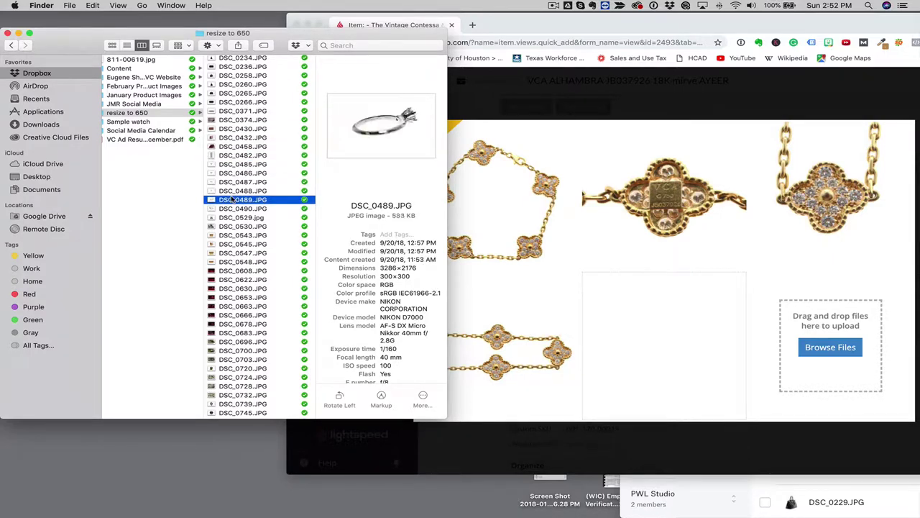
pyautogui.click(235, 245)
pyautogui.scroll(-2, 238, 293)
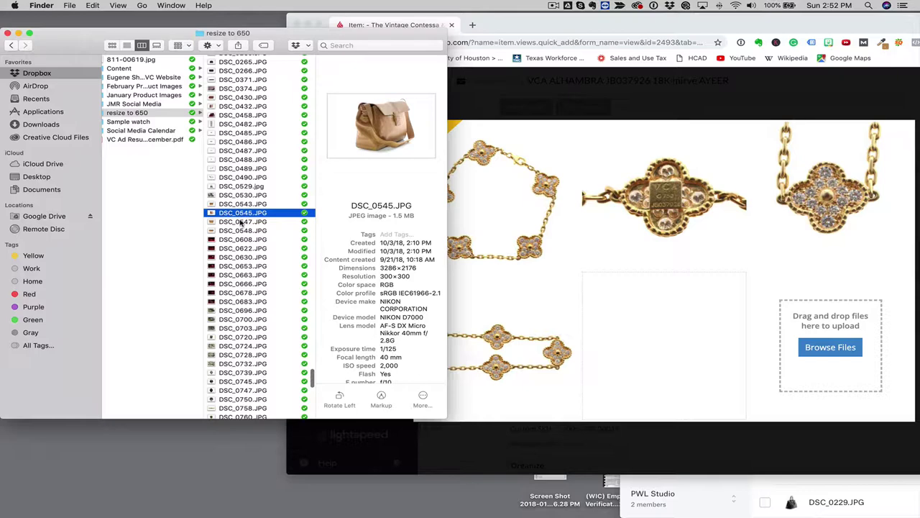
pyautogui.click(242, 222)
pyautogui.click(243, 248)
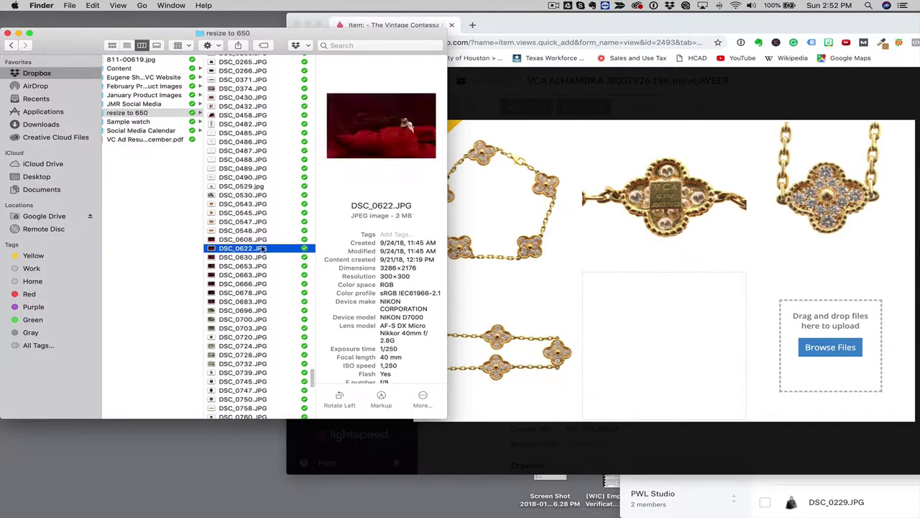
pyautogui.click(618, 258)
# - Close the image manager and scroll through the bracelet's item details
pyautogui.click(323, 87)
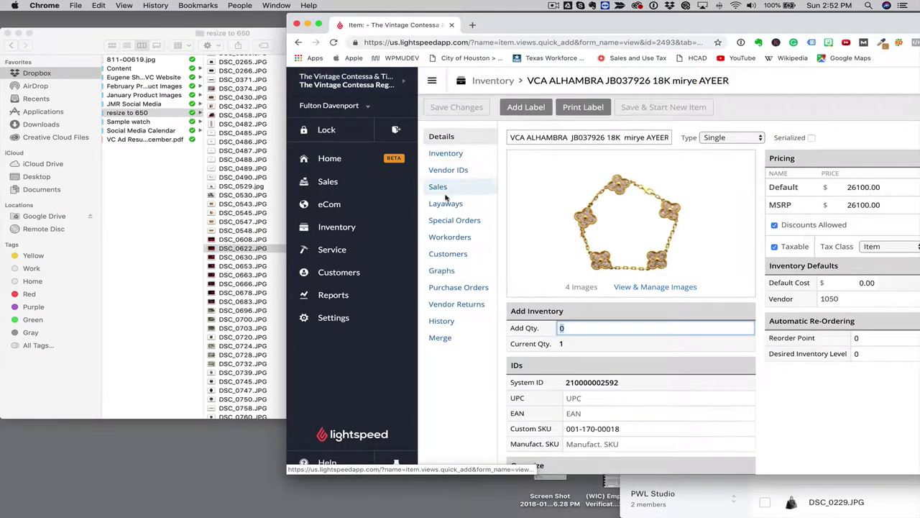
pyautogui.scroll(-2, 564, 330)
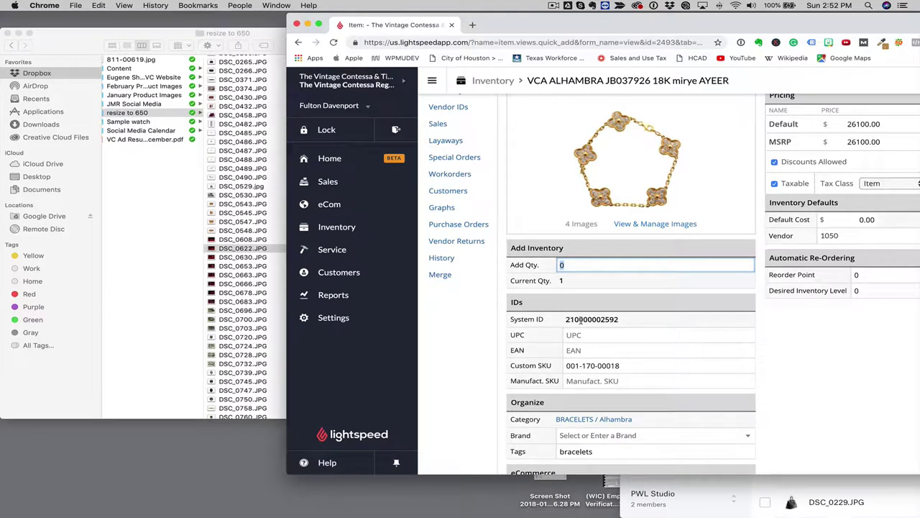
pyautogui.scroll(-4, 571, 287)
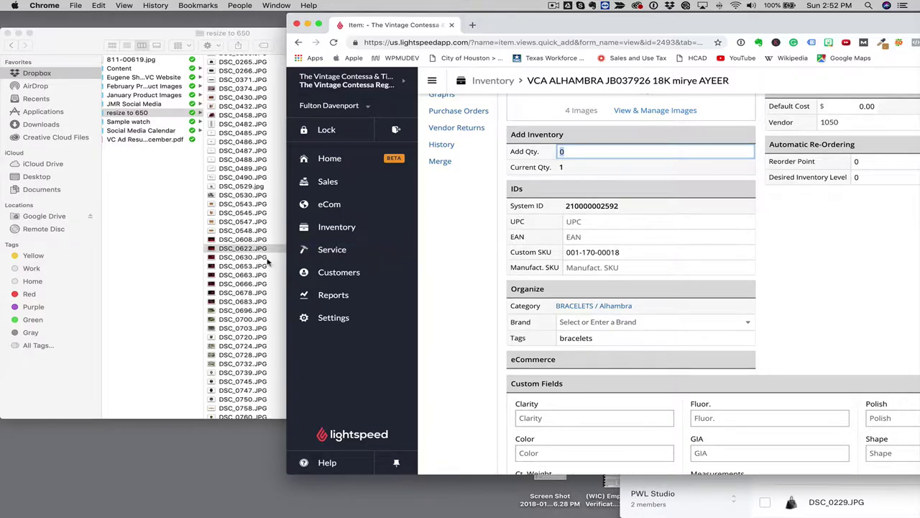
pyautogui.scroll(-5, 244, 162)
pyautogui.scroll(3, 245, 180)
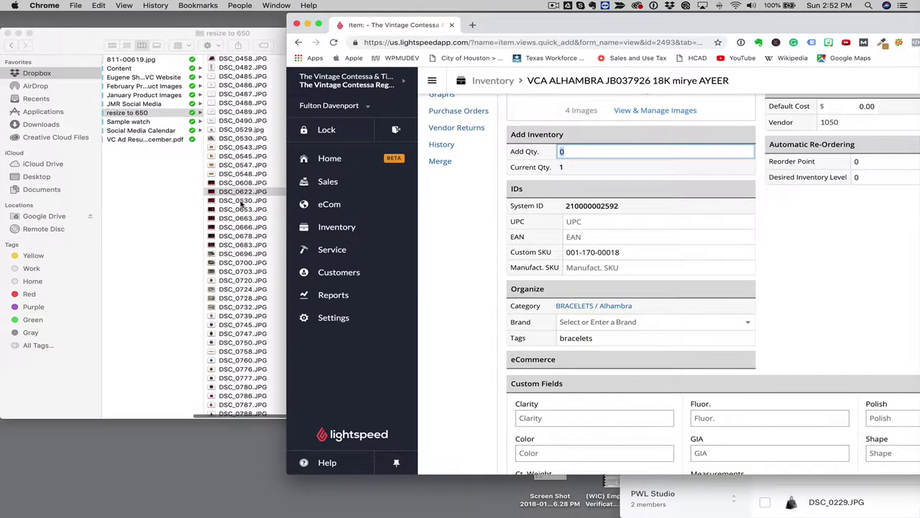
# - Pick the Cartier bracelet photo DSC_0608.JPG in Finder and return to Lightspeed
pyautogui.click(227, 185)
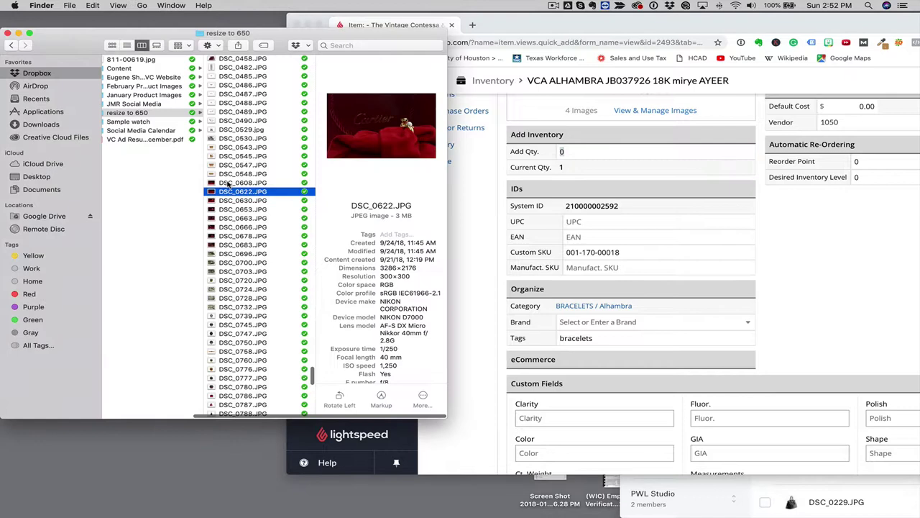
pyautogui.click(227, 185)
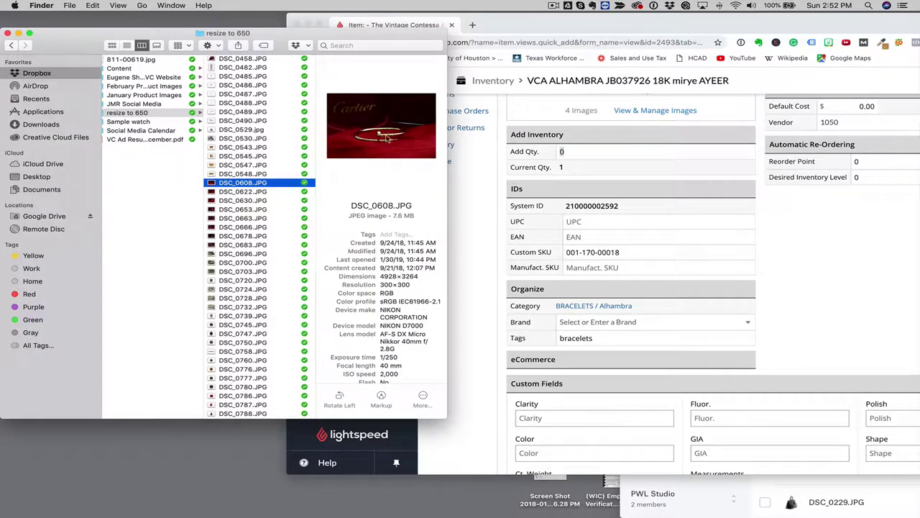
pyautogui.click(484, 180)
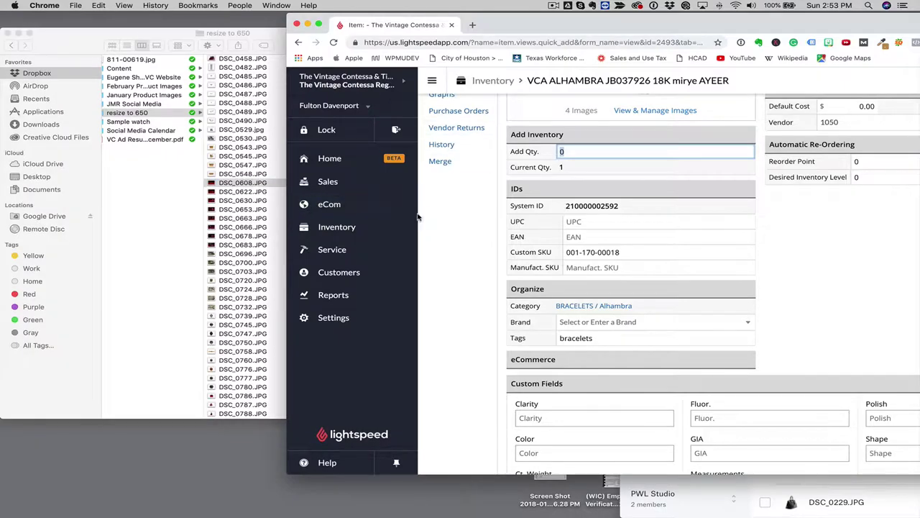
pyautogui.scroll(5, 393, 184)
# - Search inventory for 'hermes' and open the HERMES GOLD 42MM ASY 65CM Retail $880 item
pyautogui.click(337, 226)
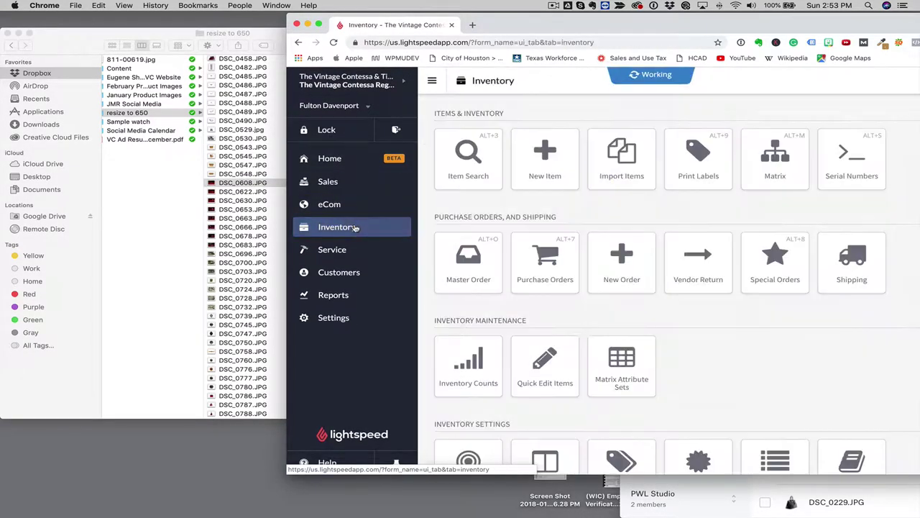
pyautogui.click(464, 176)
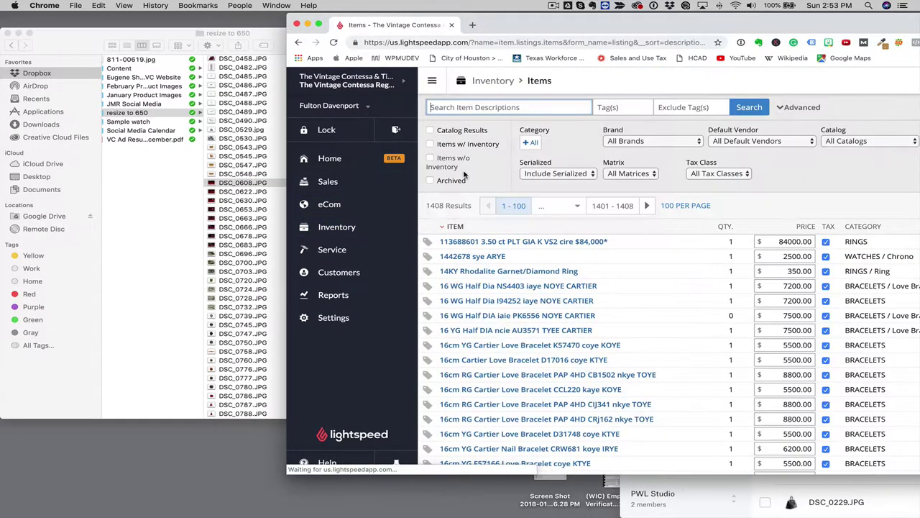
pyautogui.write('c')
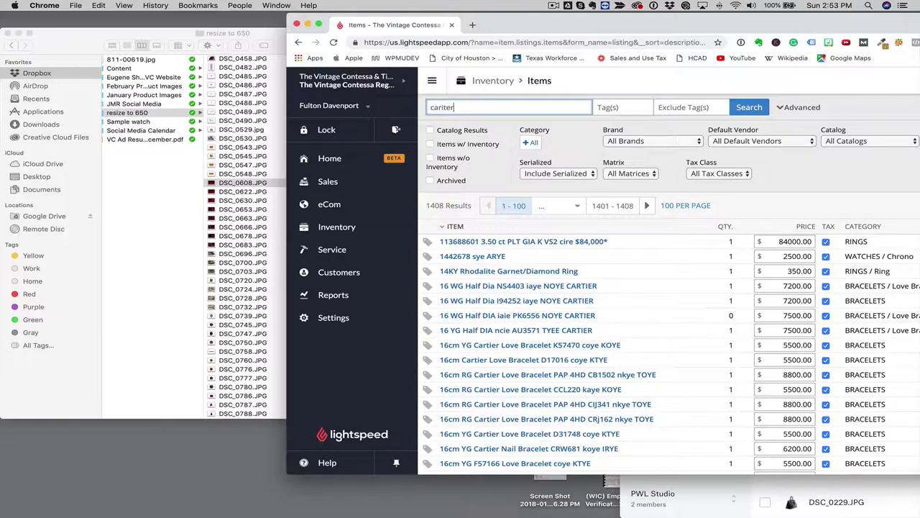
pyautogui.write('ariter')
pyautogui.press('Return')
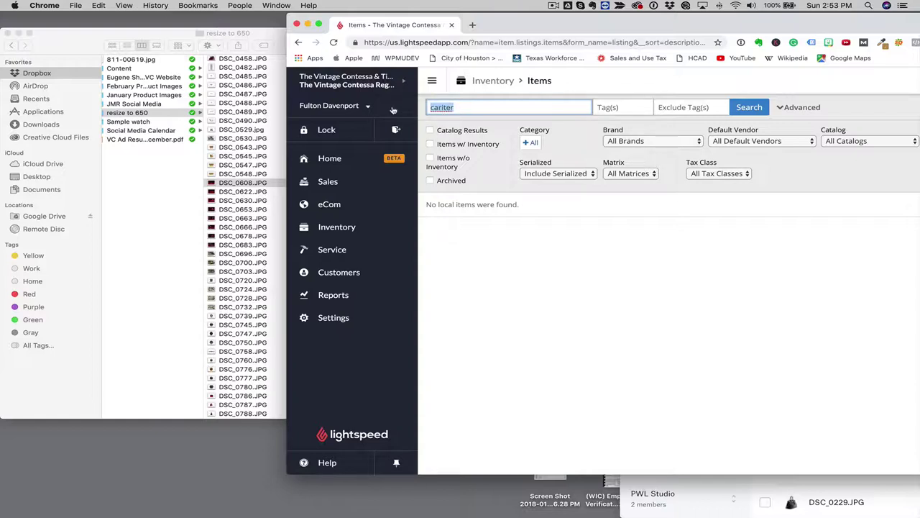
pyautogui.write('hermes')
pyautogui.press('Return')
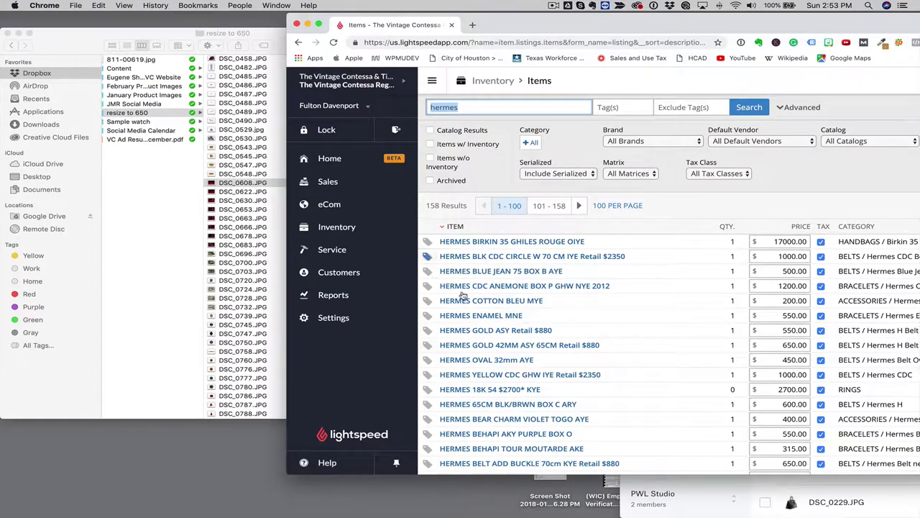
pyautogui.click(493, 345)
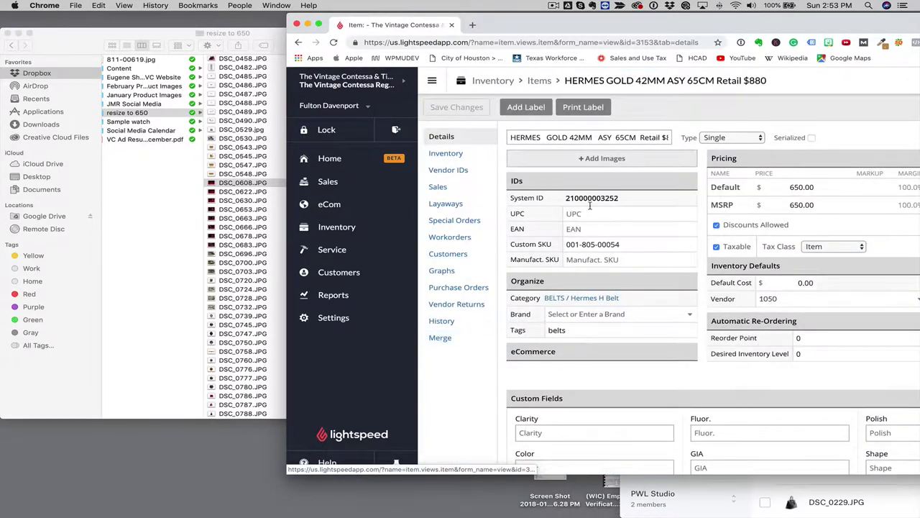
# - Upload DSC_0608.JPG from Finder into the HERMES GOLD 42MM item's image drop box
pyautogui.click(595, 159)
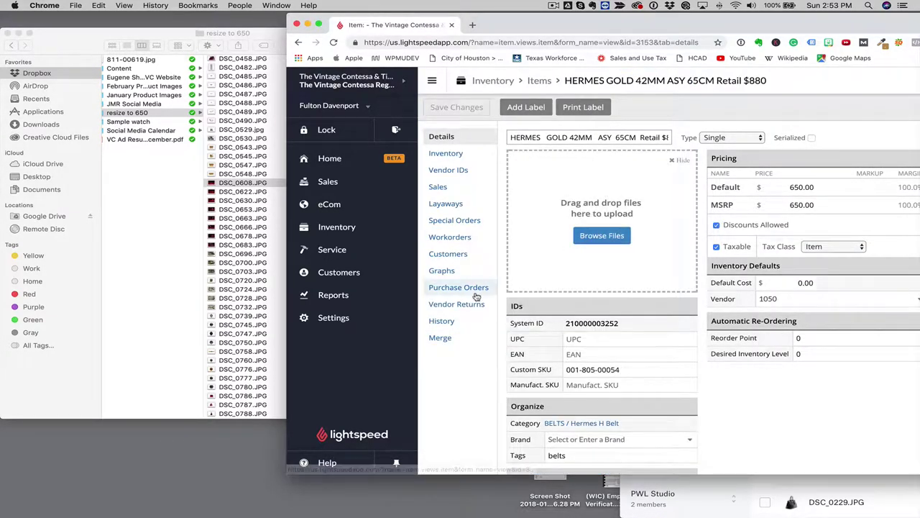
pyautogui.moveTo(210, 184); pyautogui.dragTo(588, 227)
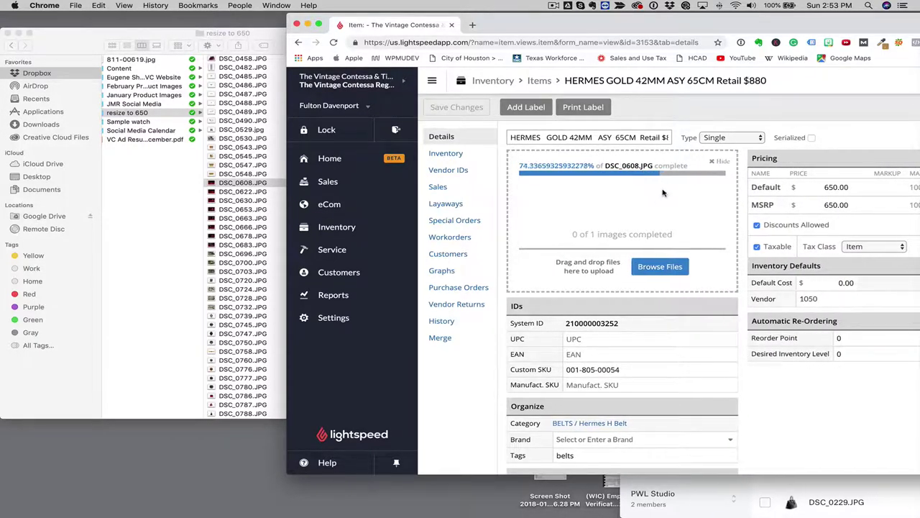
pyautogui.click(161, 35)
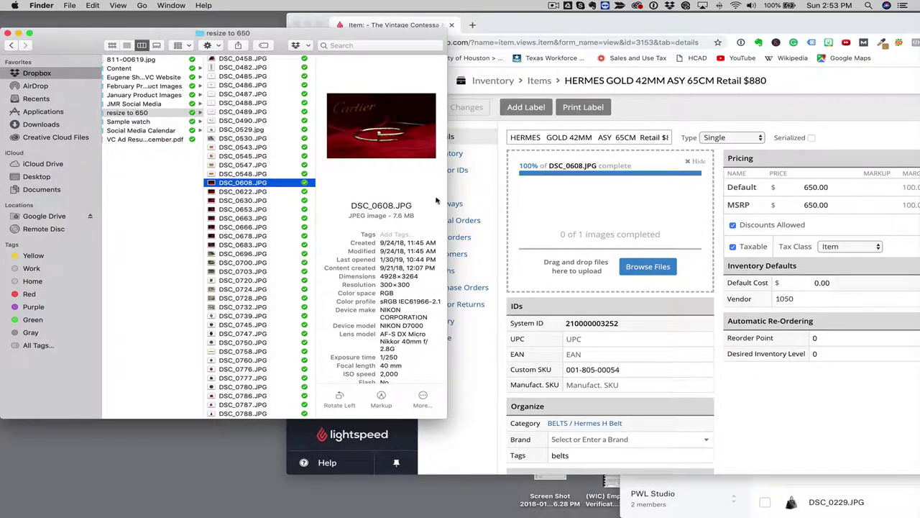
# - Show Safari's Google results for the Dropbox Mac app, moving the window aside, then open the Dropbox menu-bar panel
pyautogui.click(694, 495)
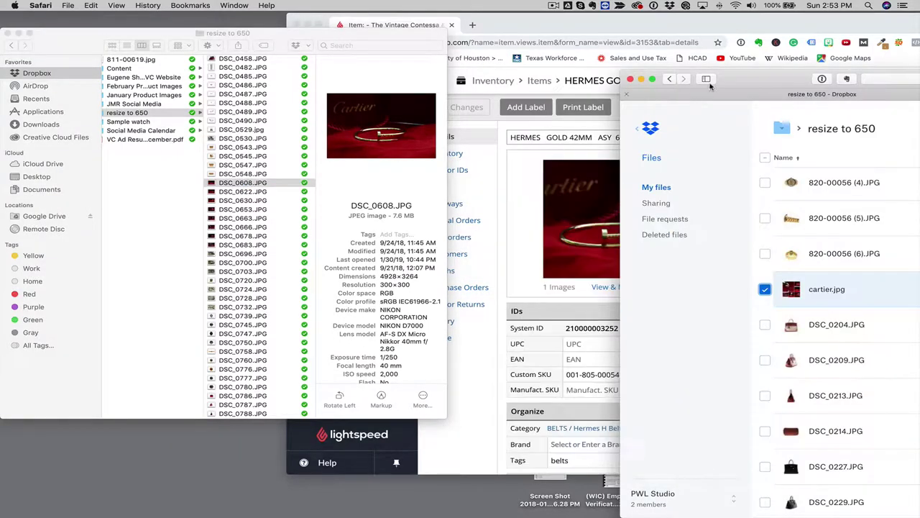
pyautogui.moveTo(719, 79); pyautogui.dragTo(206, 27)
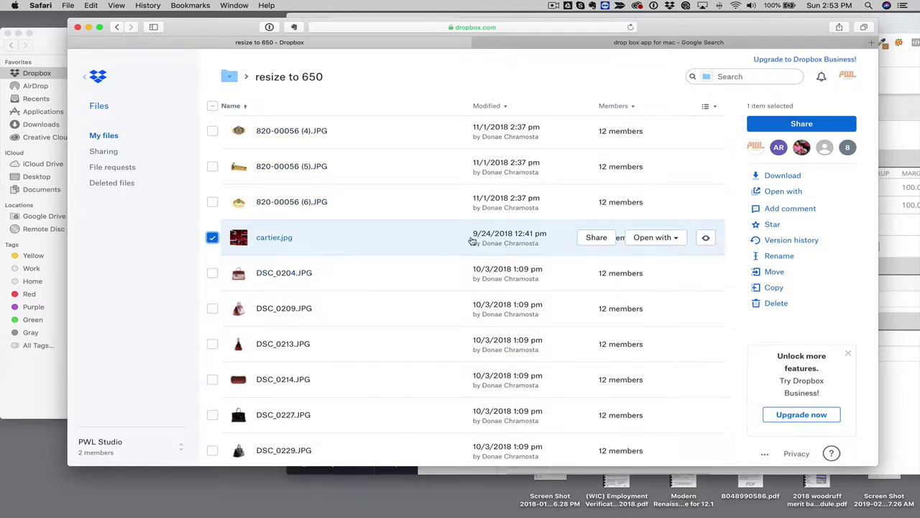
pyautogui.scroll(4, 465, 240)
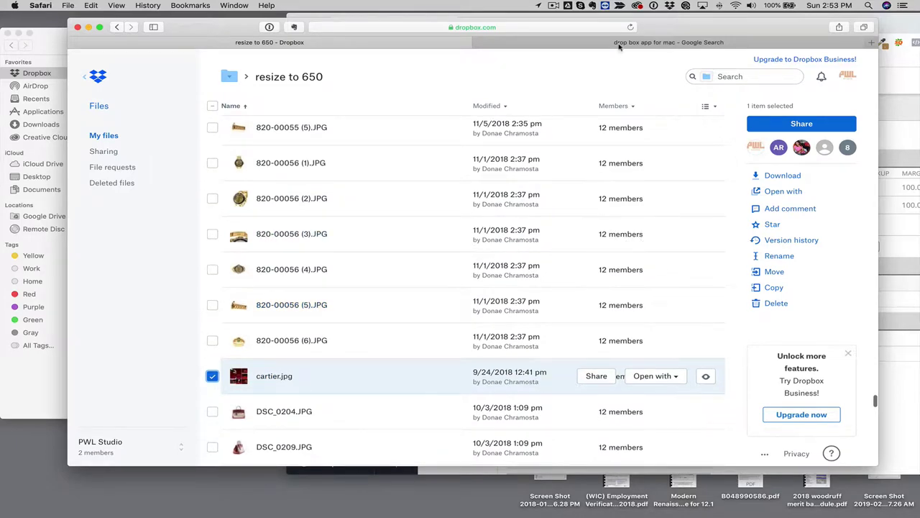
pyautogui.click(617, 44)
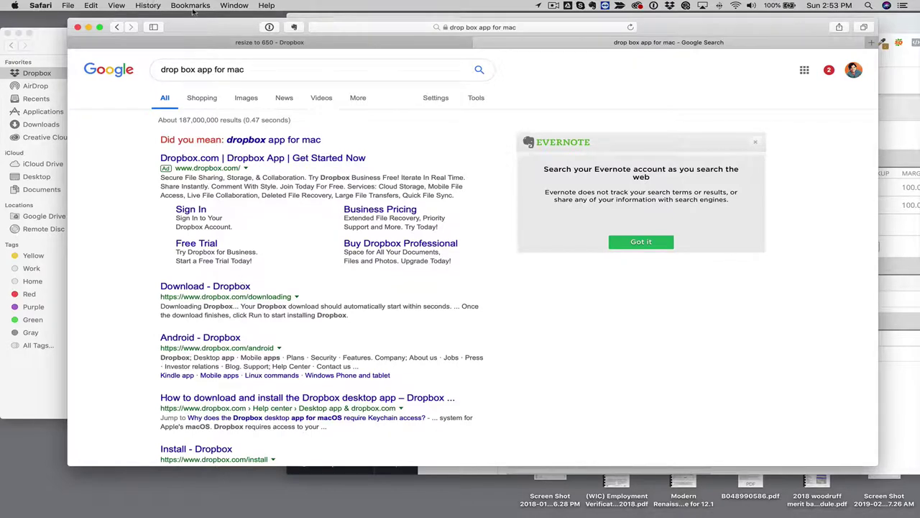
pyautogui.moveTo(187, 28); pyautogui.dragTo(375, 276)
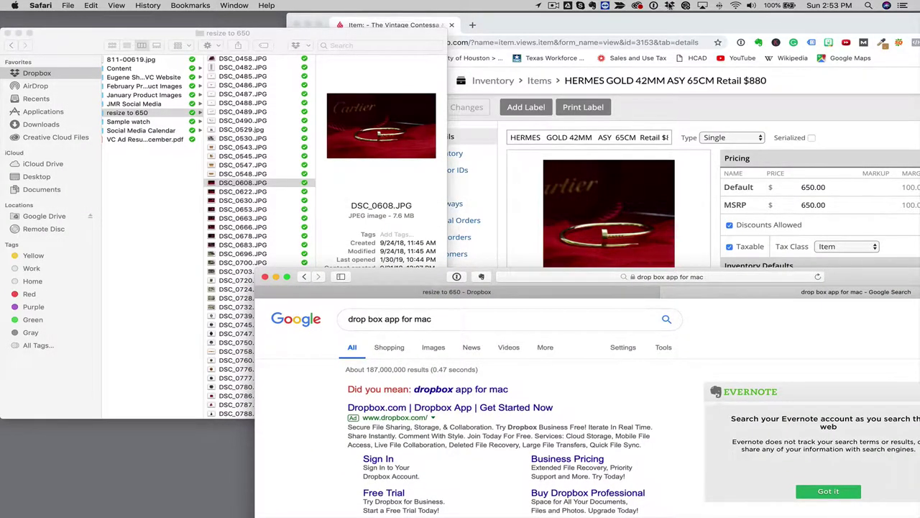
pyautogui.click(670, 6)
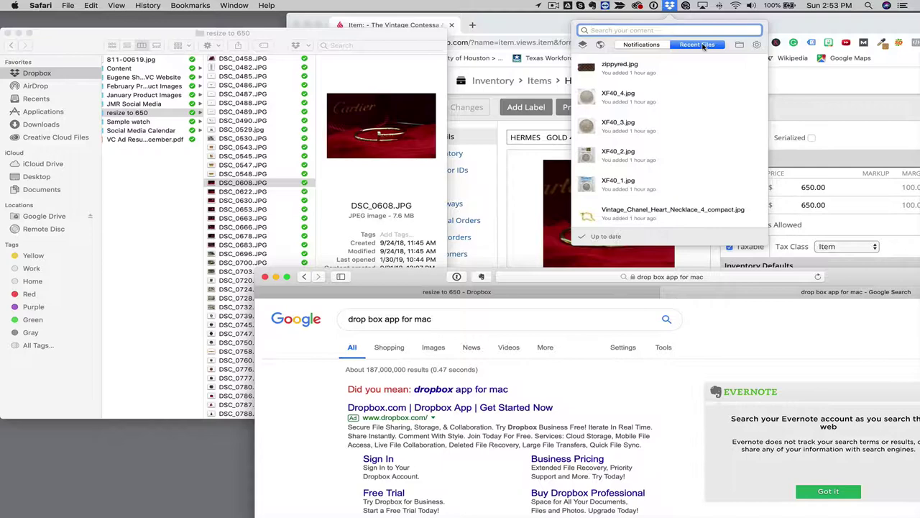
# - In Finder, open Dropbox > Social Media > Shopify photos from TVC Website, widening the column
pyautogui.click(740, 45)
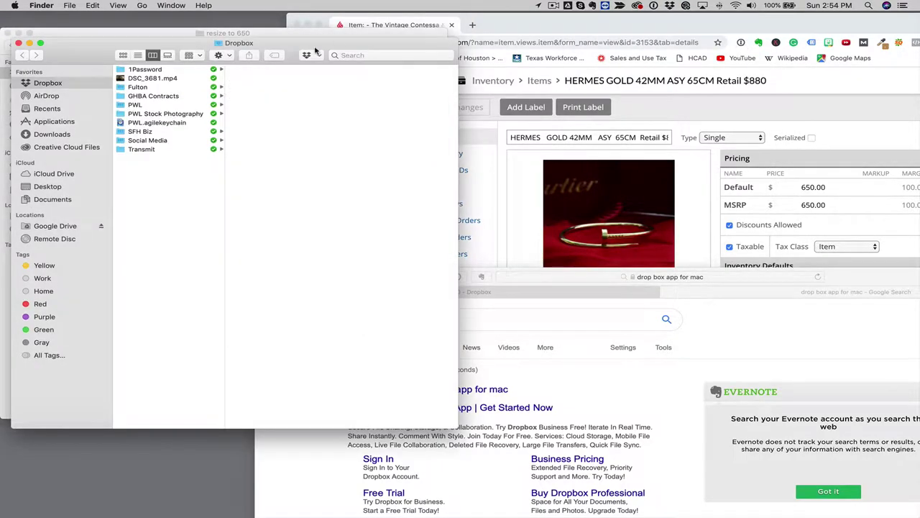
pyautogui.click(157, 142)
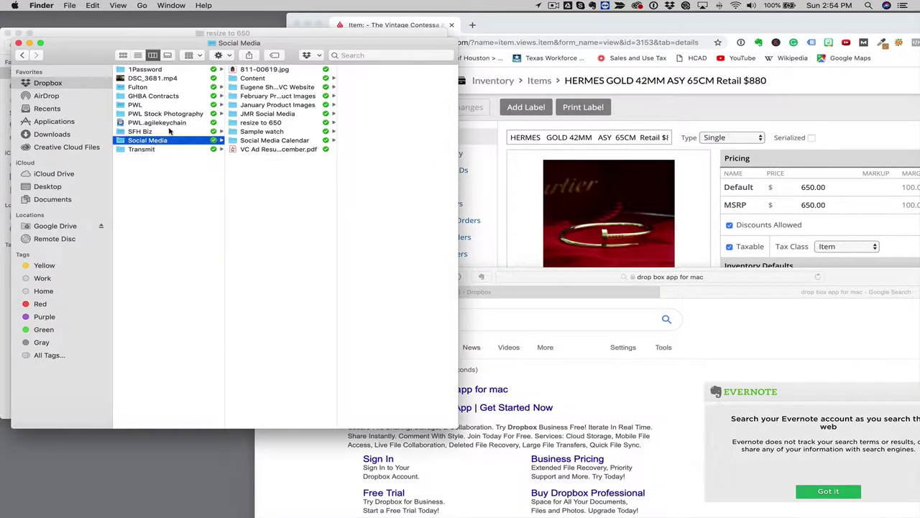
pyautogui.click(271, 87)
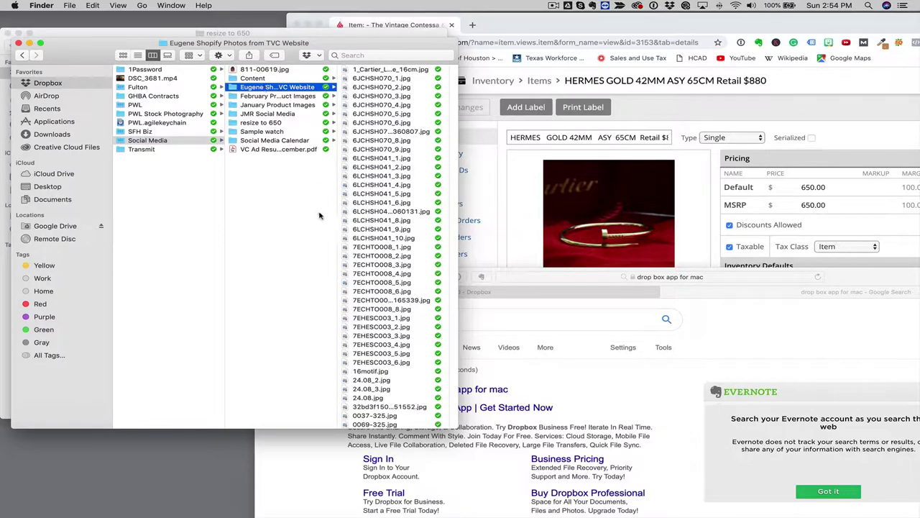
pyautogui.moveTo(337, 214); pyautogui.dragTo(418, 215)
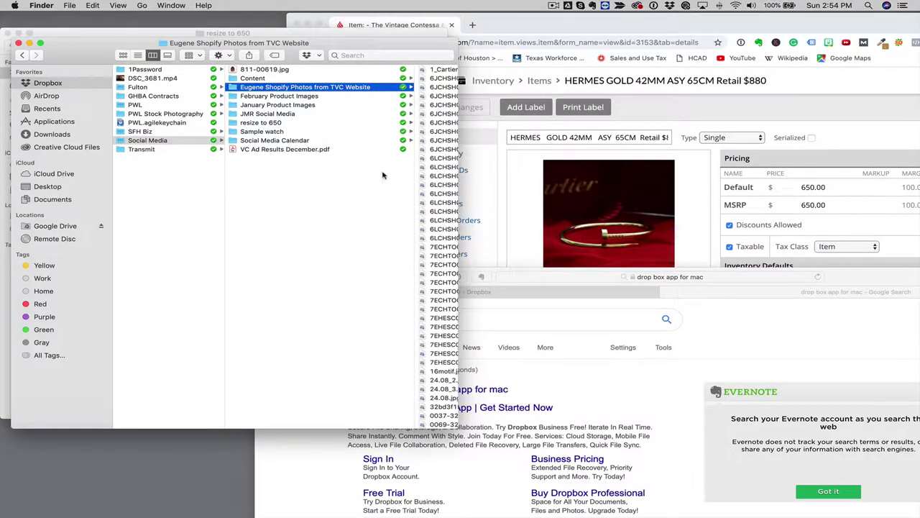
# - Browse the folder's photo files, then return to the Lightspeed HERMES item page
pyautogui.hscroll(3, 332, 89)
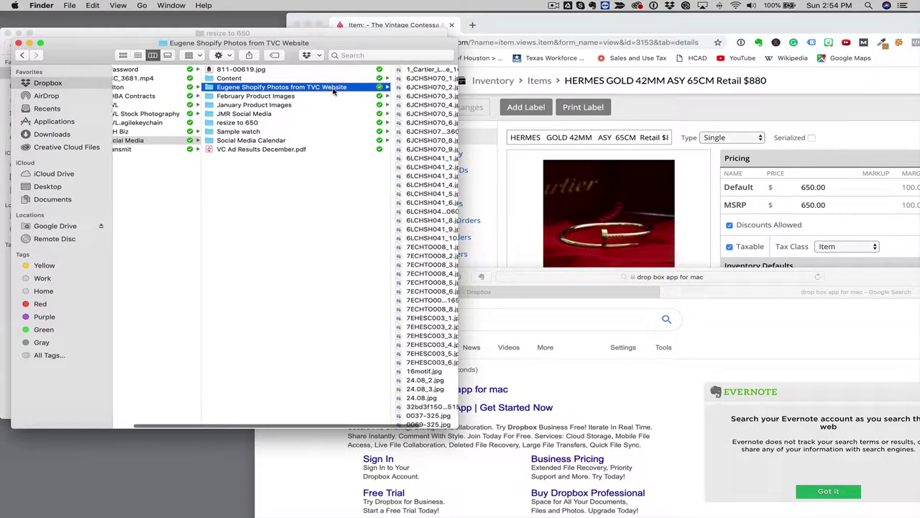
pyautogui.hscroll(1, 331, 91)
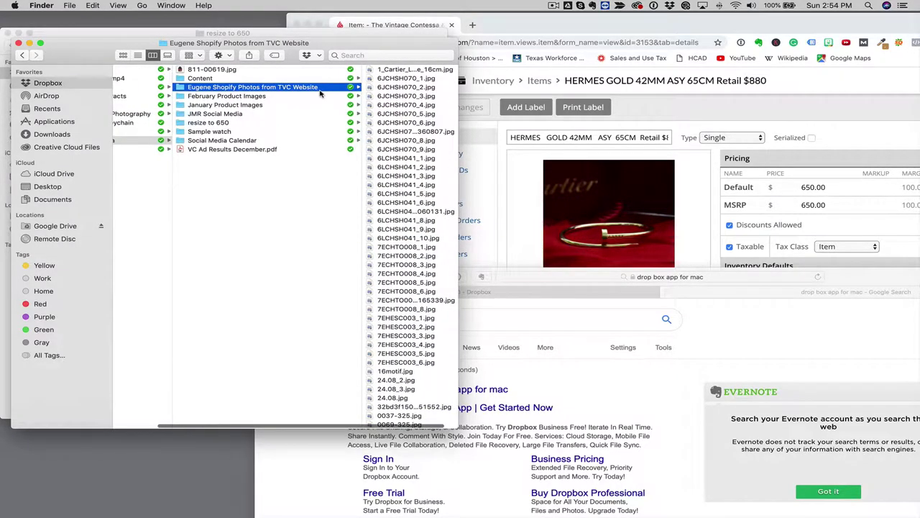
pyautogui.hscroll(2, 320, 92)
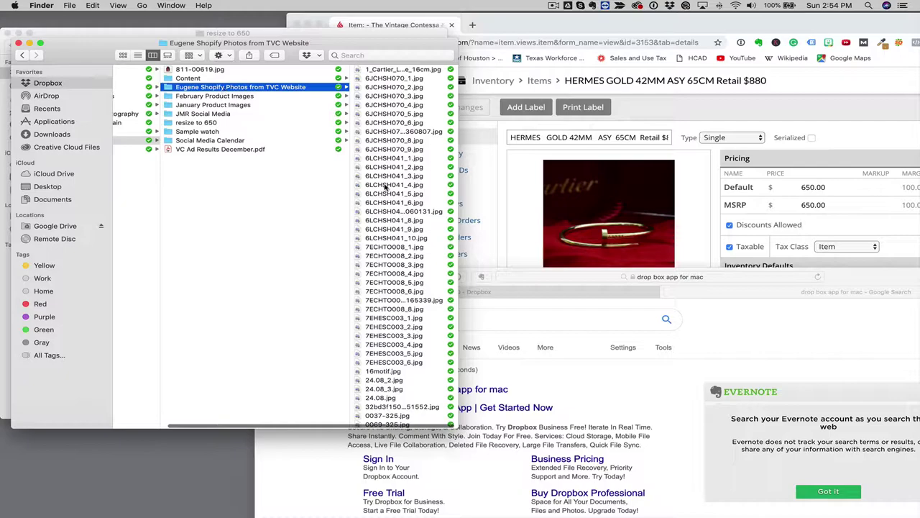
pyautogui.scroll(-10, 385, 187)
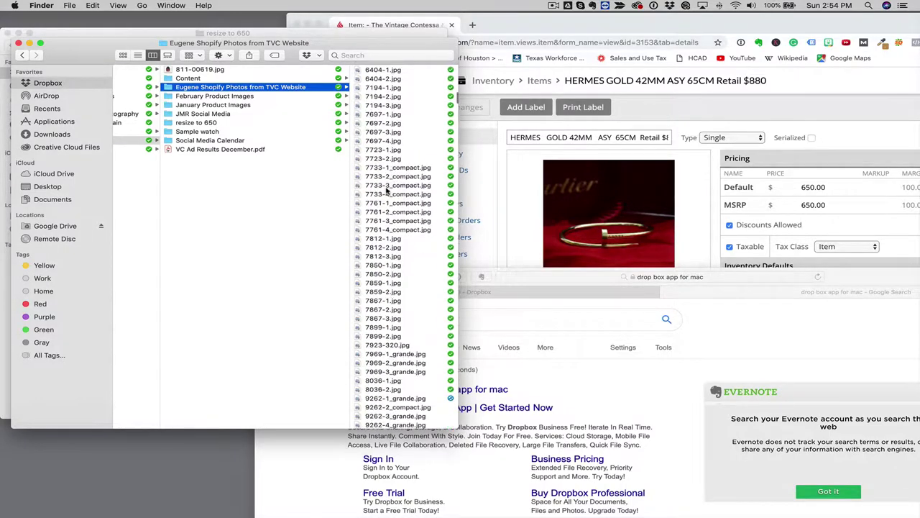
pyautogui.scroll(-15, 386, 190)
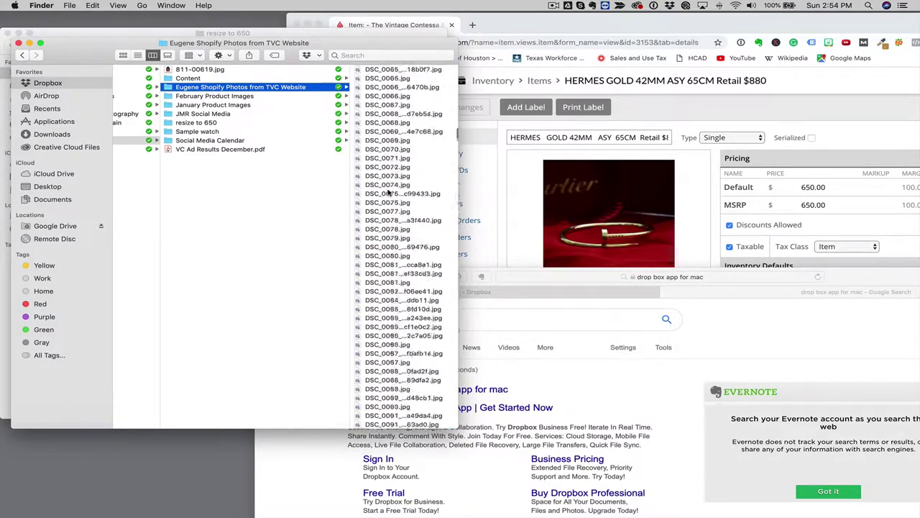
pyautogui.scroll(-4, 385, 179)
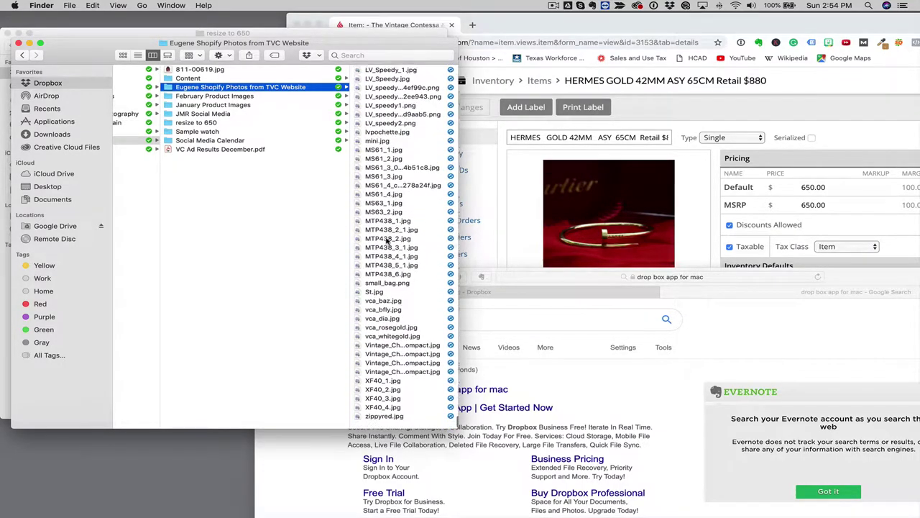
pyautogui.scroll(15, 388, 241)
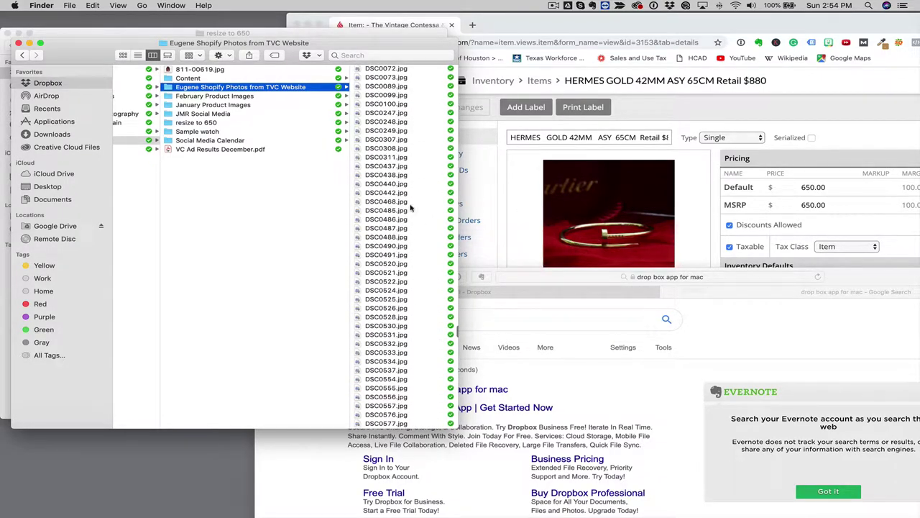
pyautogui.scroll(-10, 401, 206)
pyautogui.scroll(-5, 401, 207)
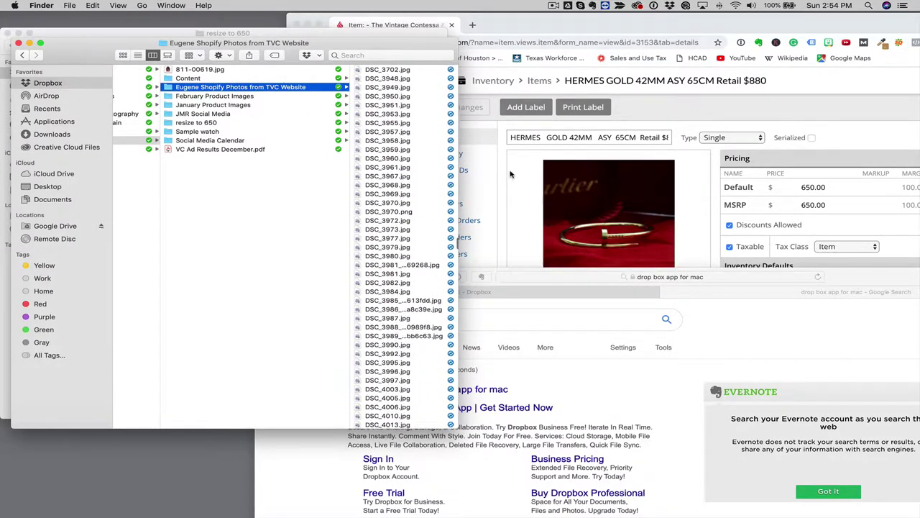
pyautogui.click(467, 136)
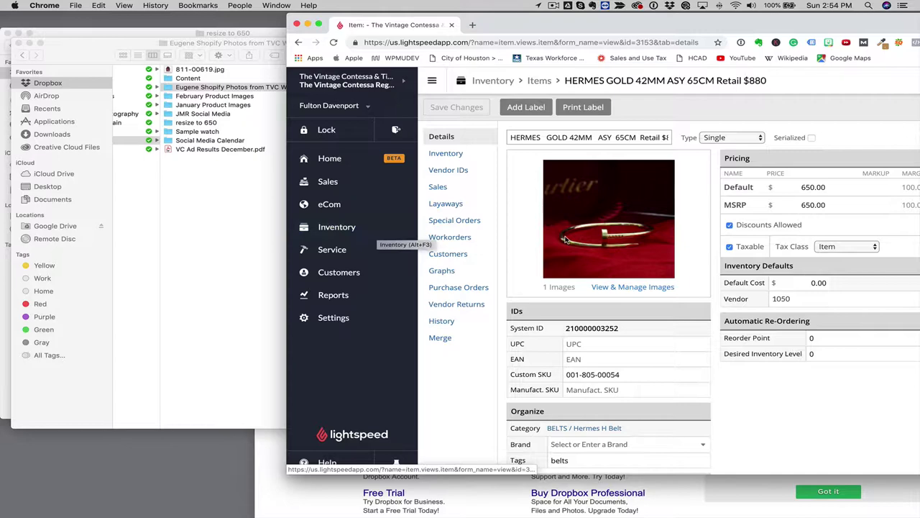
# - Delete the single misplaced bracelet photo from HERMES GOLD 42MM ASY 65CM and confirm with OK
pyautogui.click(630, 286)
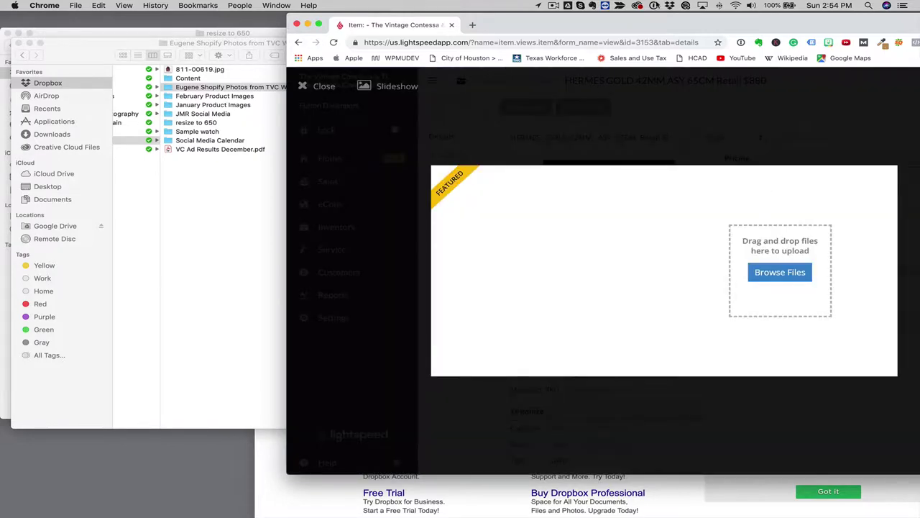
pyautogui.moveTo(685, 25); pyautogui.dragTo(531, 25)
pyautogui.click(501, 208)
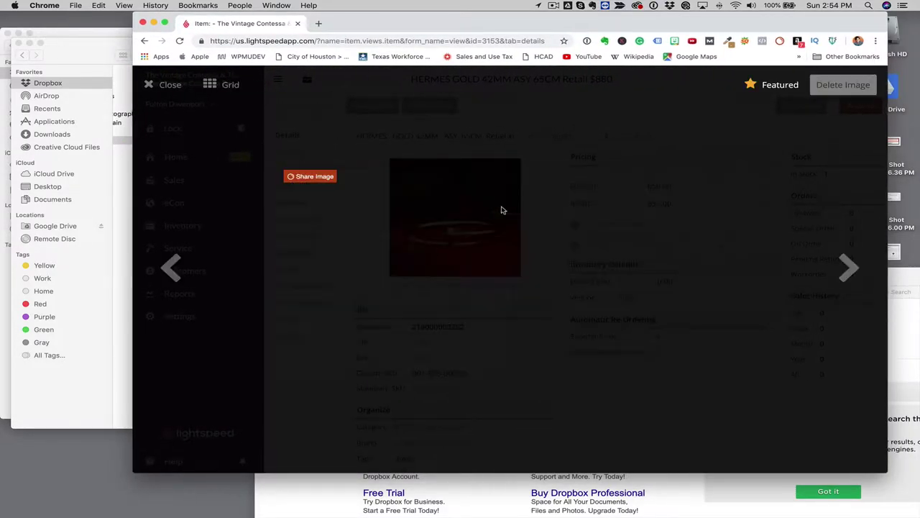
pyautogui.click(828, 87)
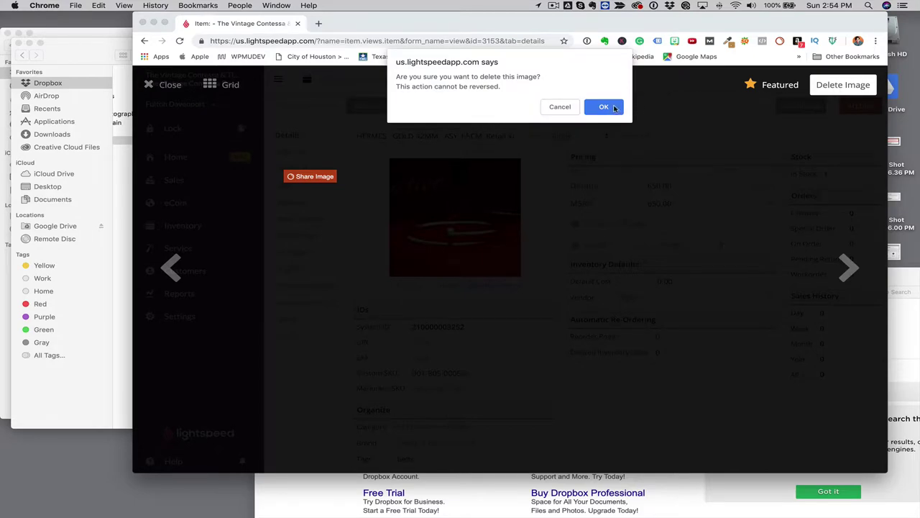
pyautogui.click(610, 109)
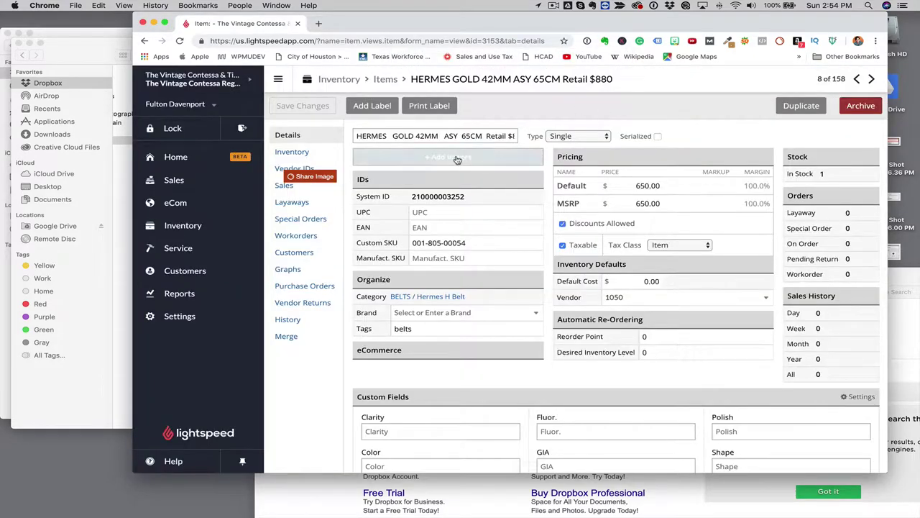